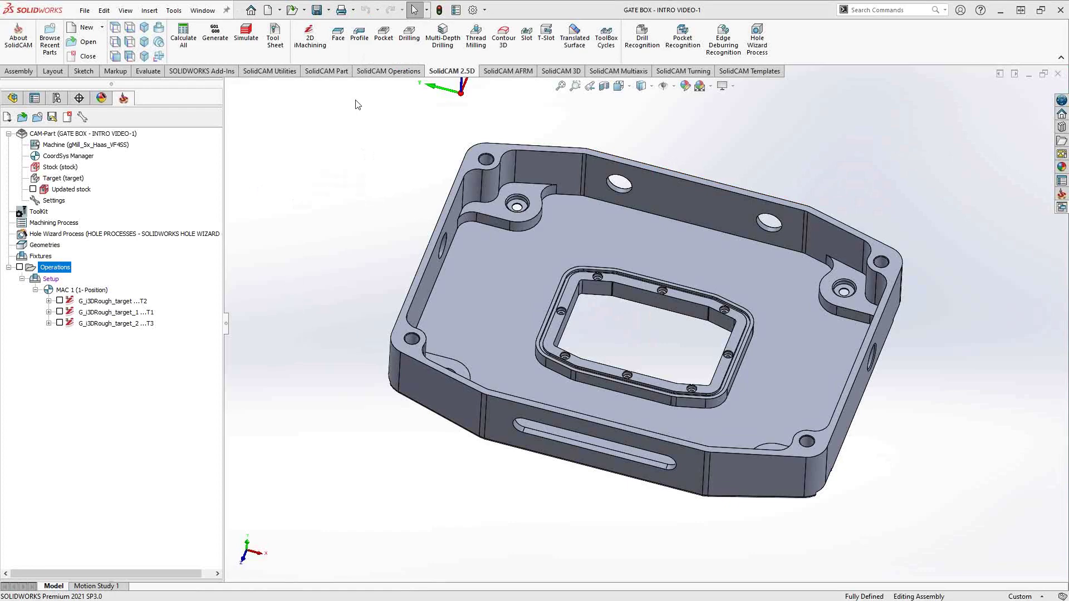
Browse the iMachining operation types, then bring up the SolidCAM 3D machining commands
left_click(373, 71)
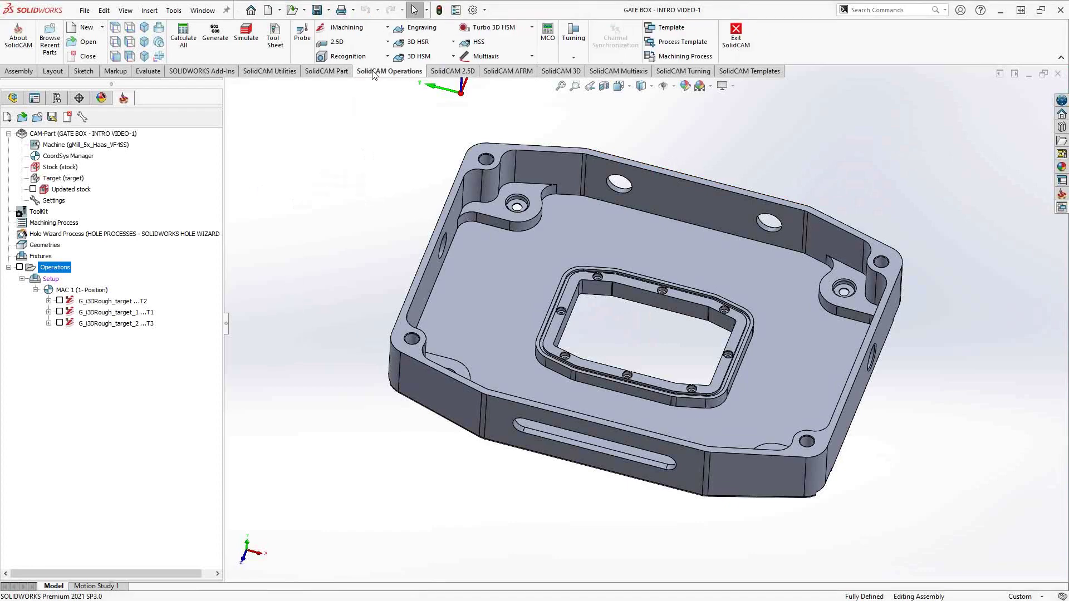
left_click(387, 27)
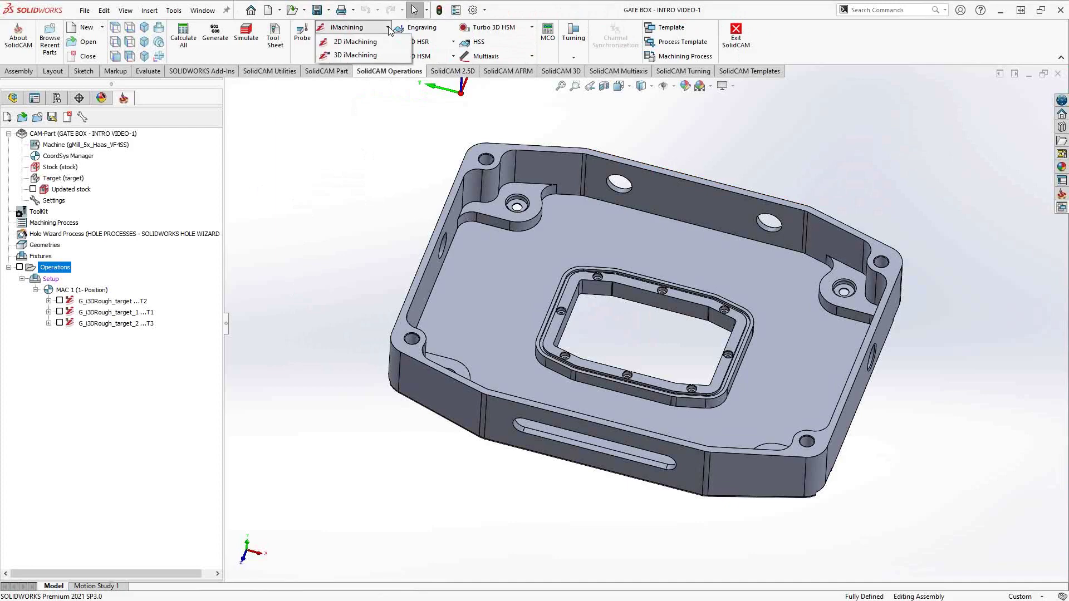
left_click(359, 55)
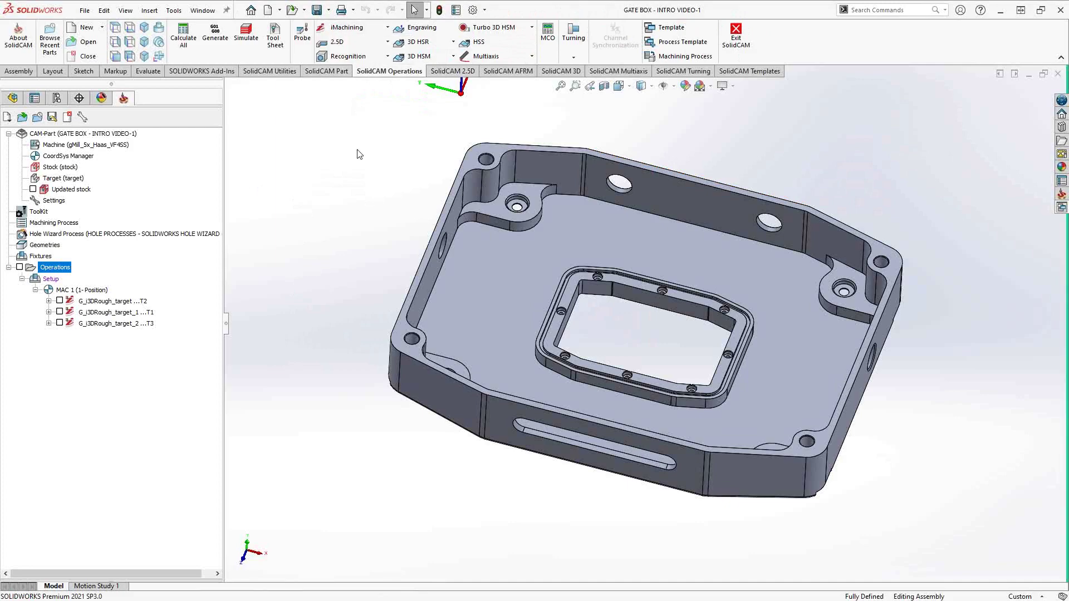
left_click(554, 74)
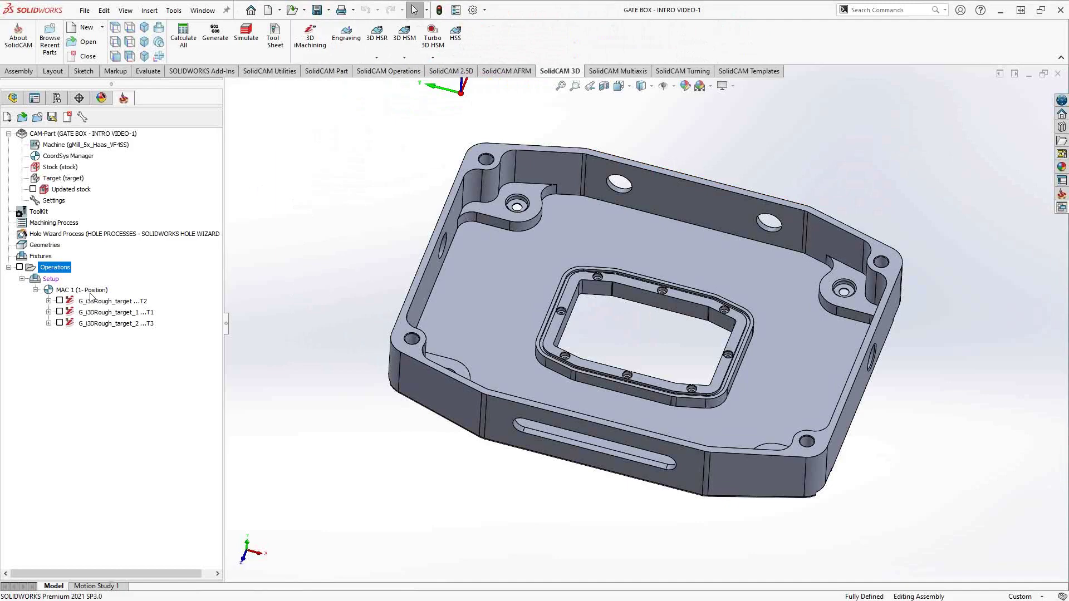
right_click(53, 270)
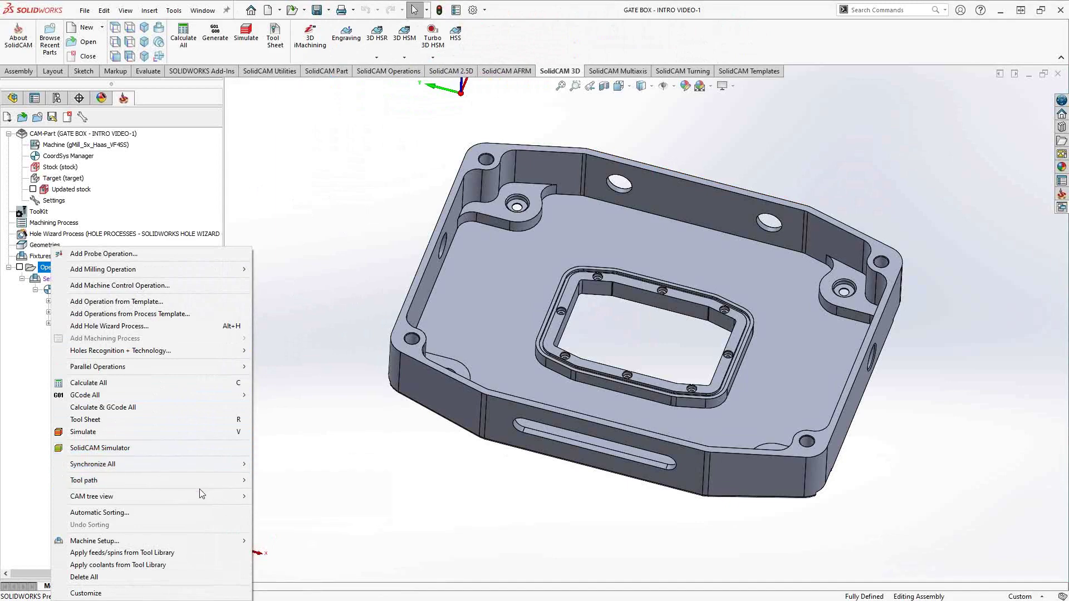
mouse_move(205, 271)
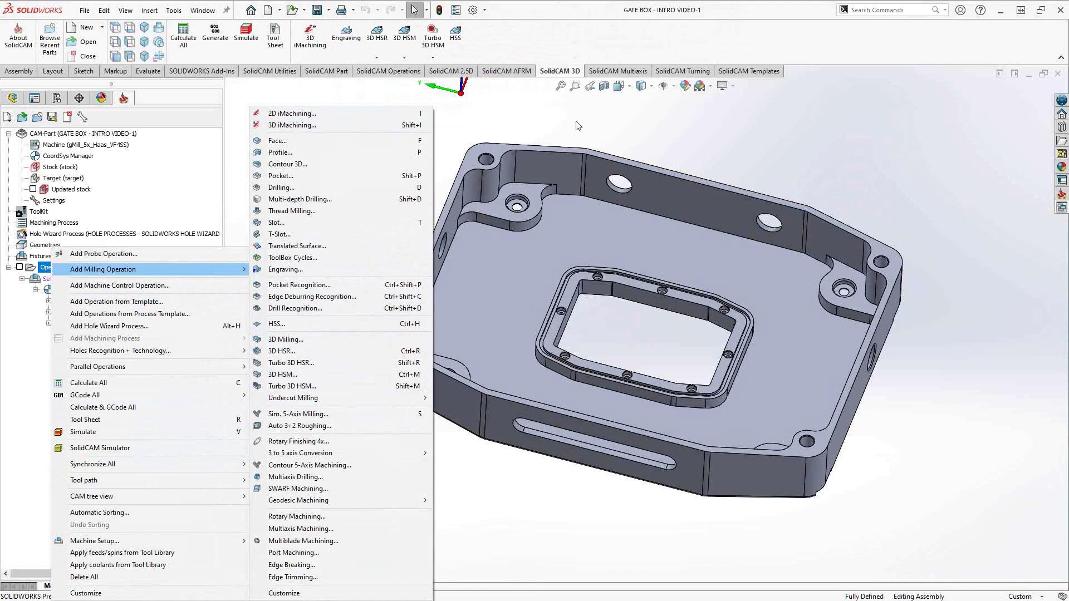
left_click(605, 122)
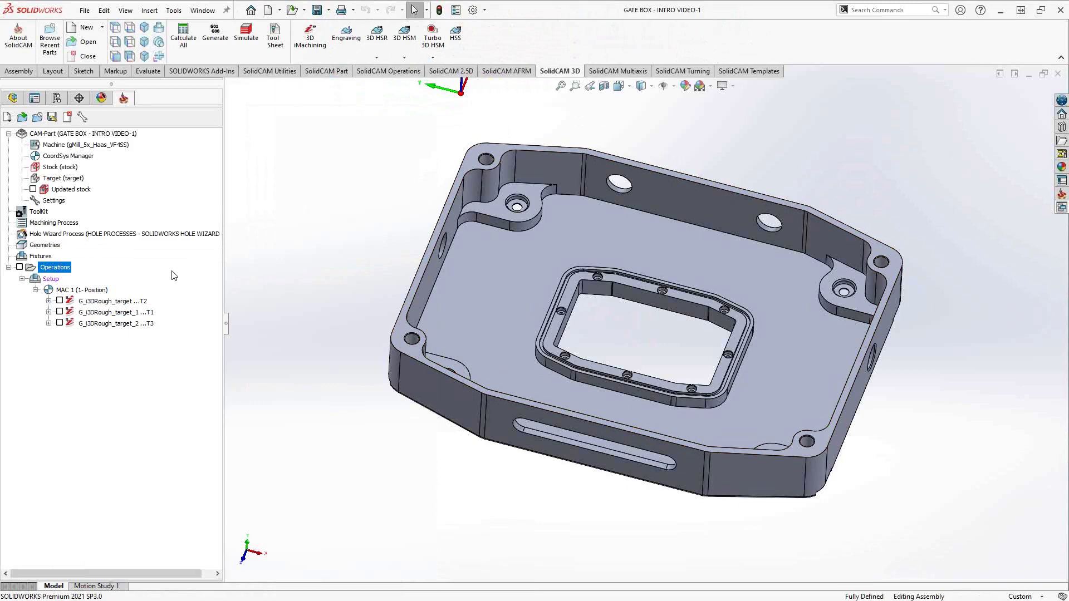
Select the G_i3DRough_target T2 operation and start a new 3D geometry definition
left_click(104, 303)
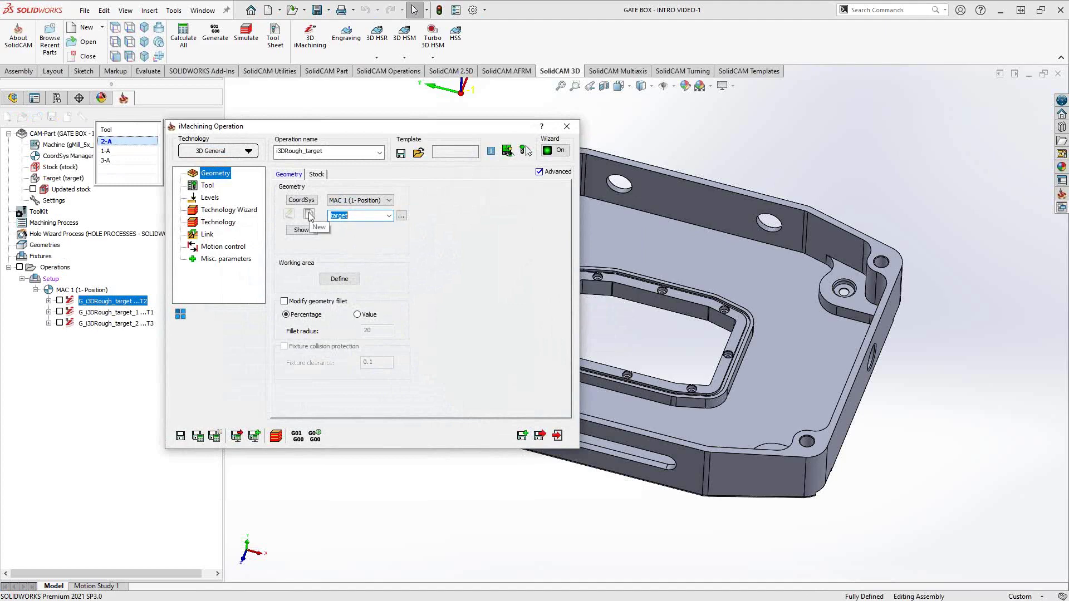
left_click(309, 215)
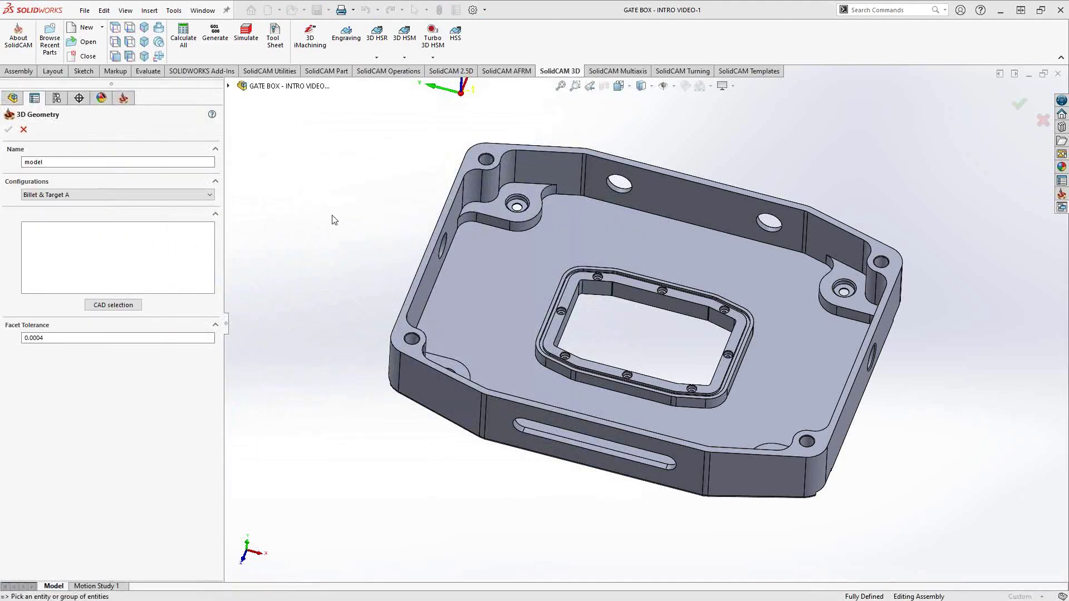
left_click(24, 129)
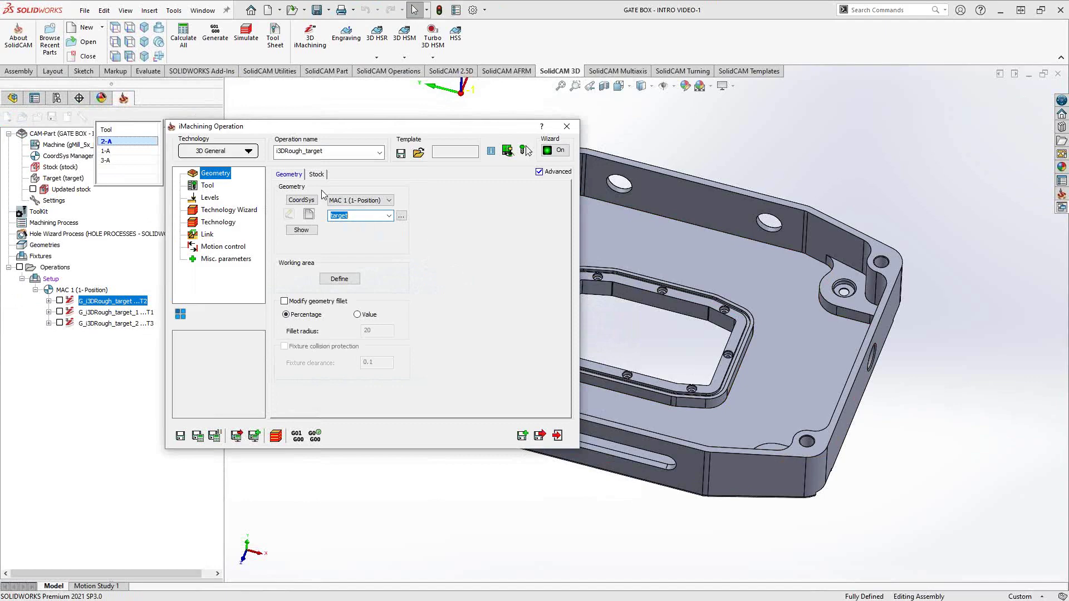
left_click(316, 174)
left_click(287, 174)
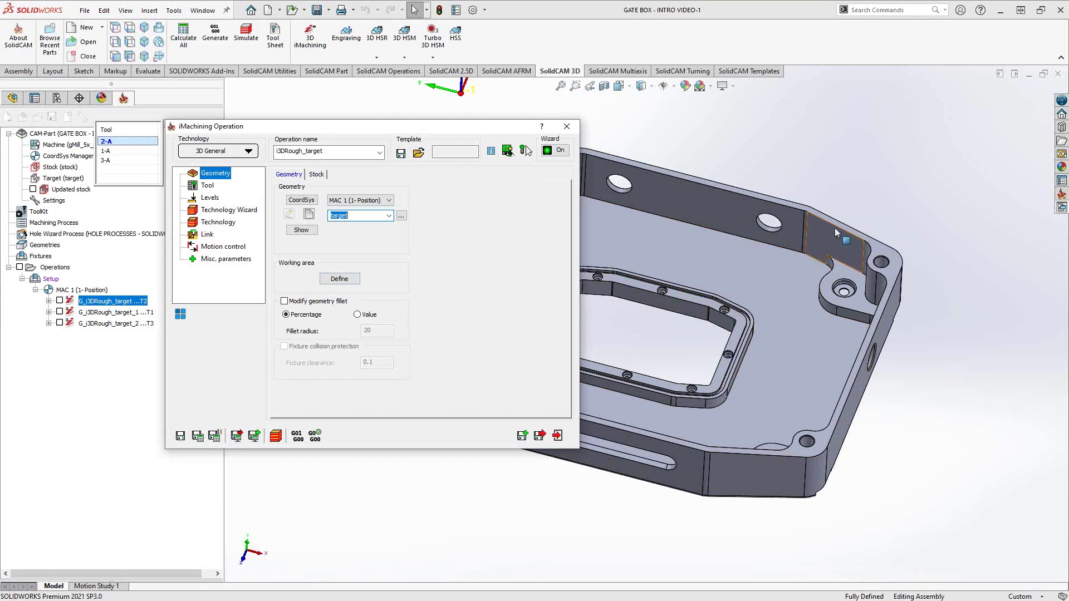
Enable the working area and define w_a from the chain along the pocket wall top edges
left_click(340, 280)
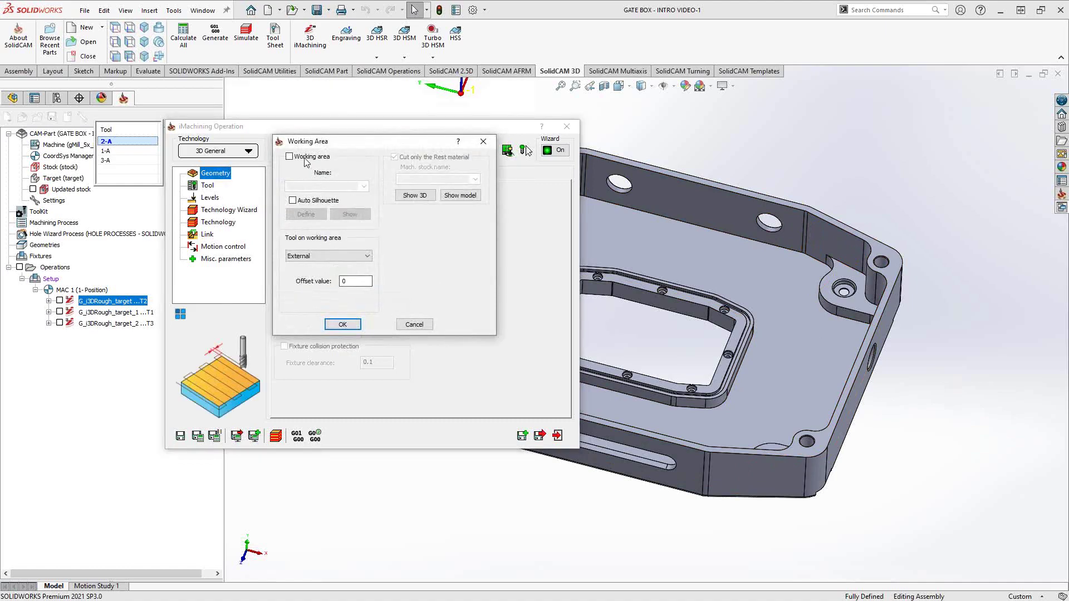
left_click(289, 157)
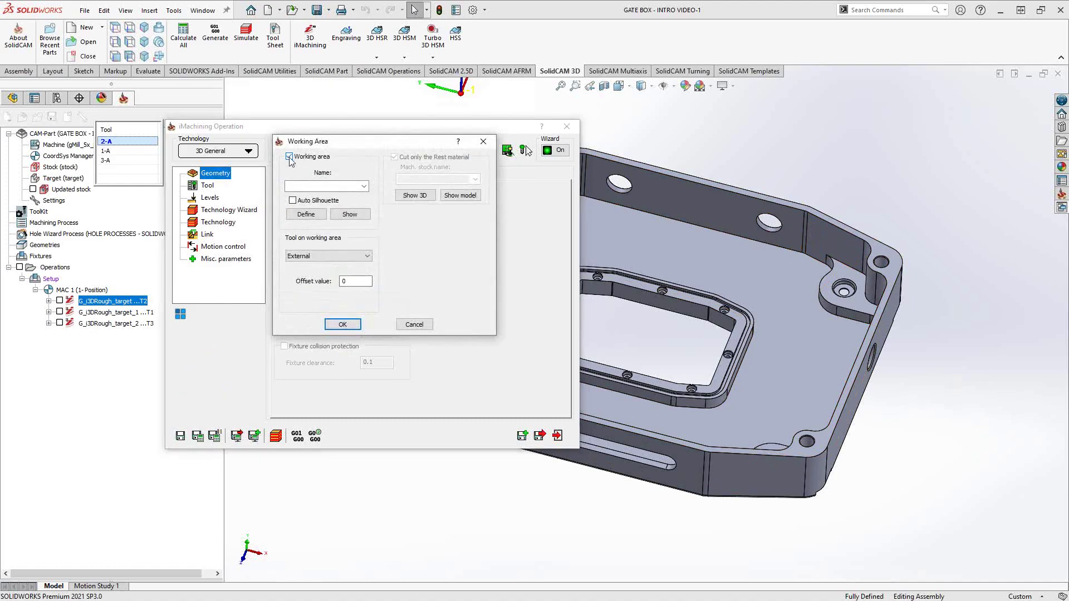
left_click(307, 215)
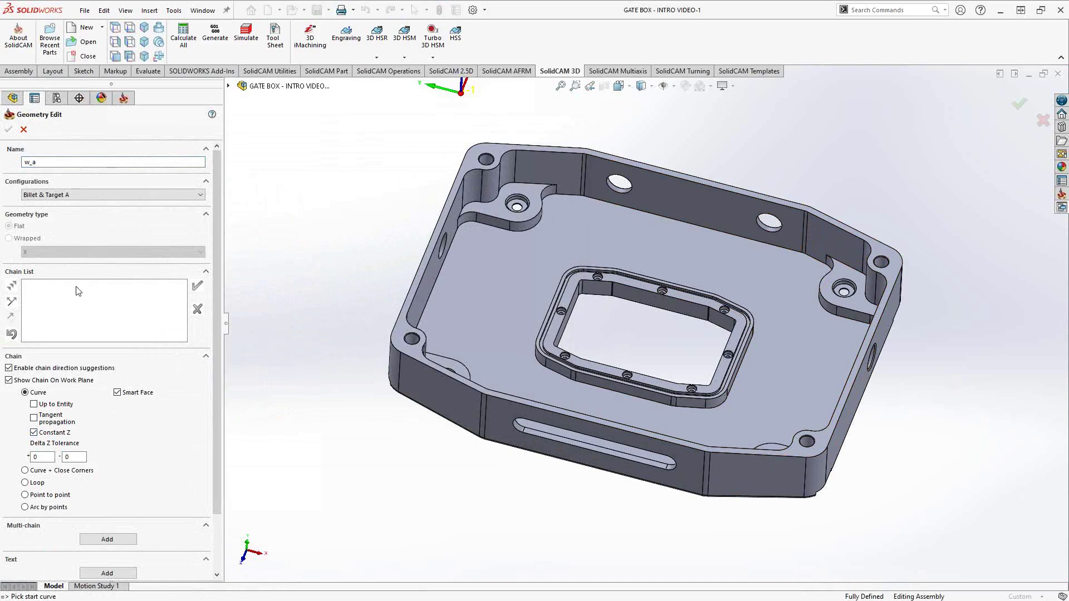
left_click(762, 202)
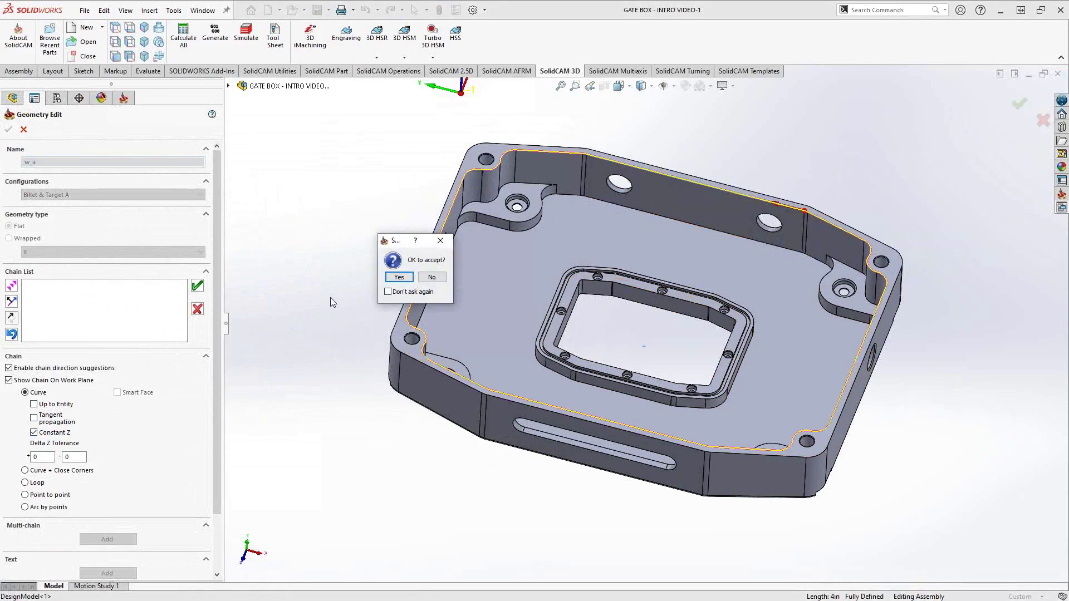
left_click(400, 280)
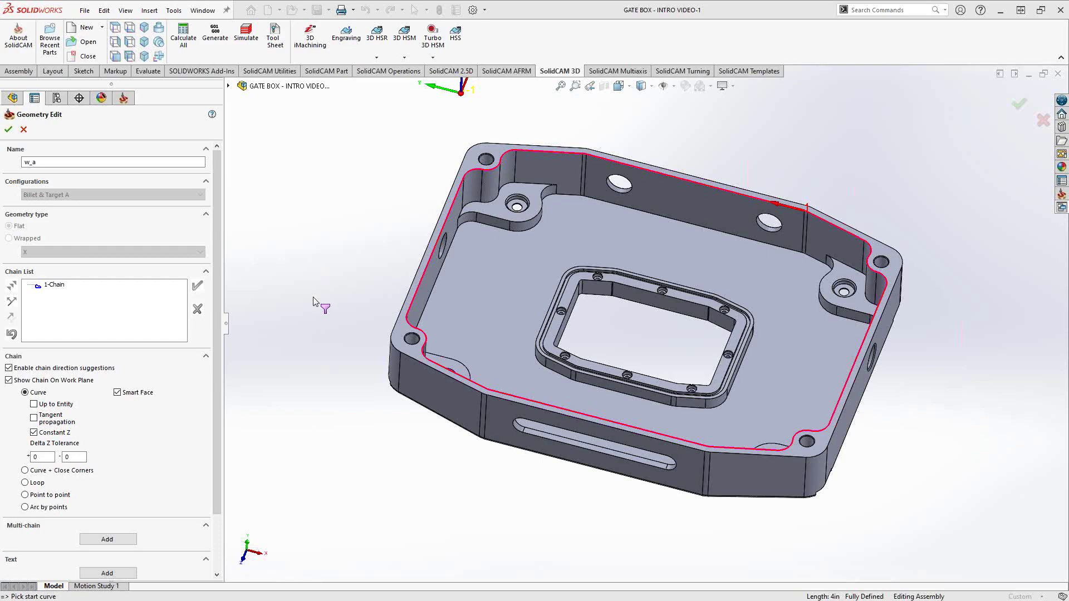
right_click(318, 302)
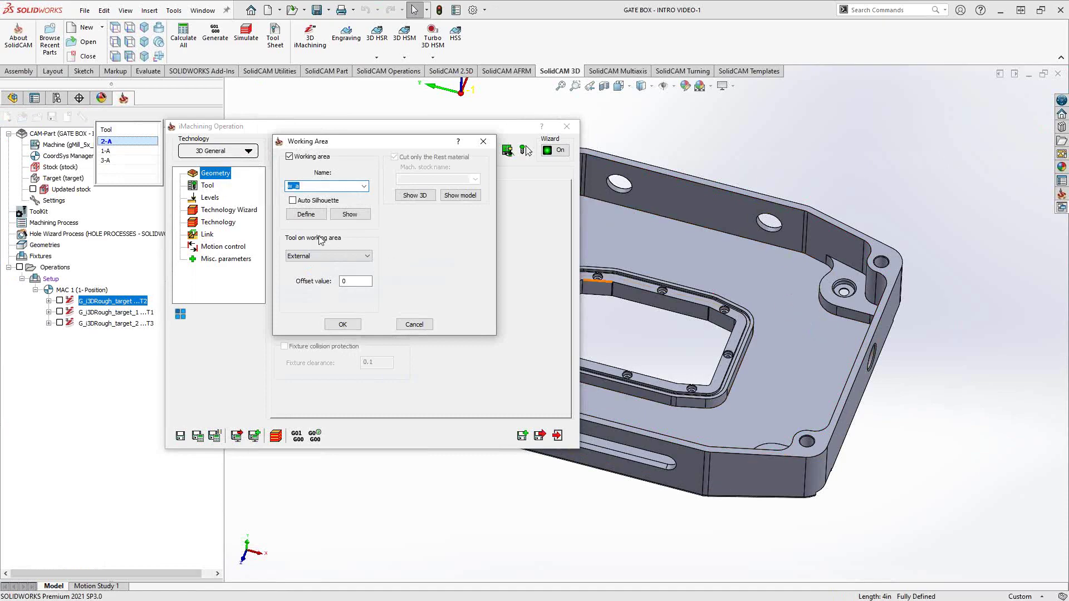
Compare the Internal, Center and Tangent tool placements on the working area boundary
left_click(368, 256)
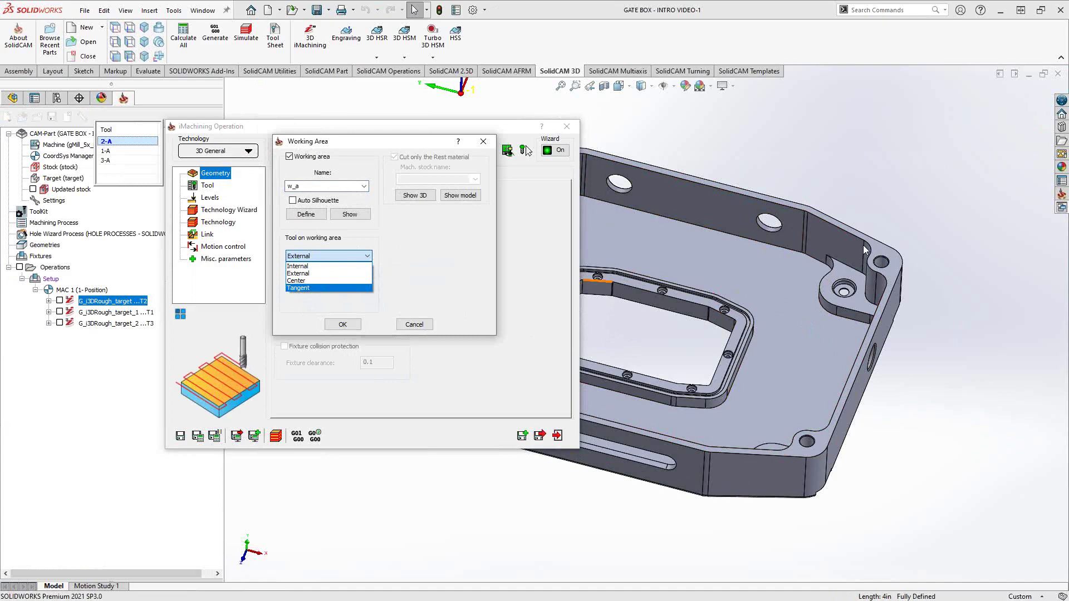
left_click(302, 266)
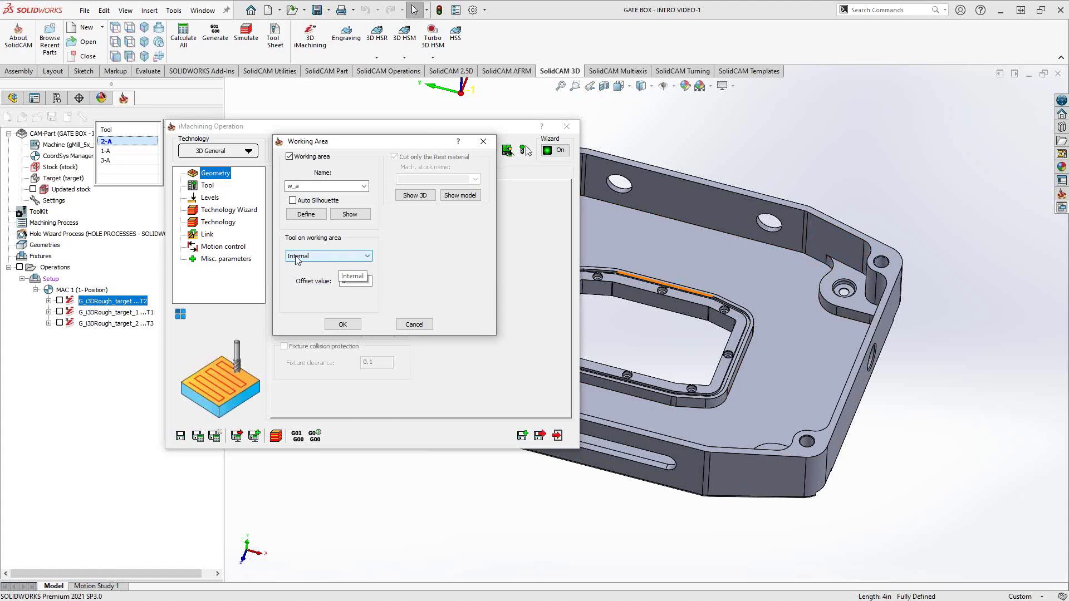
left_click(368, 256)
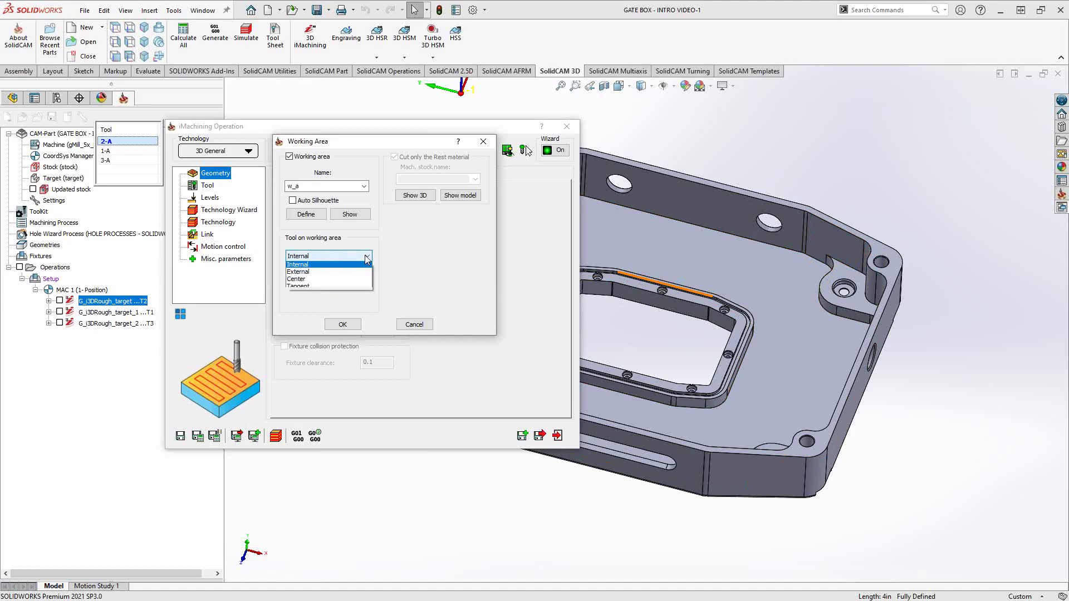
left_click(303, 280)
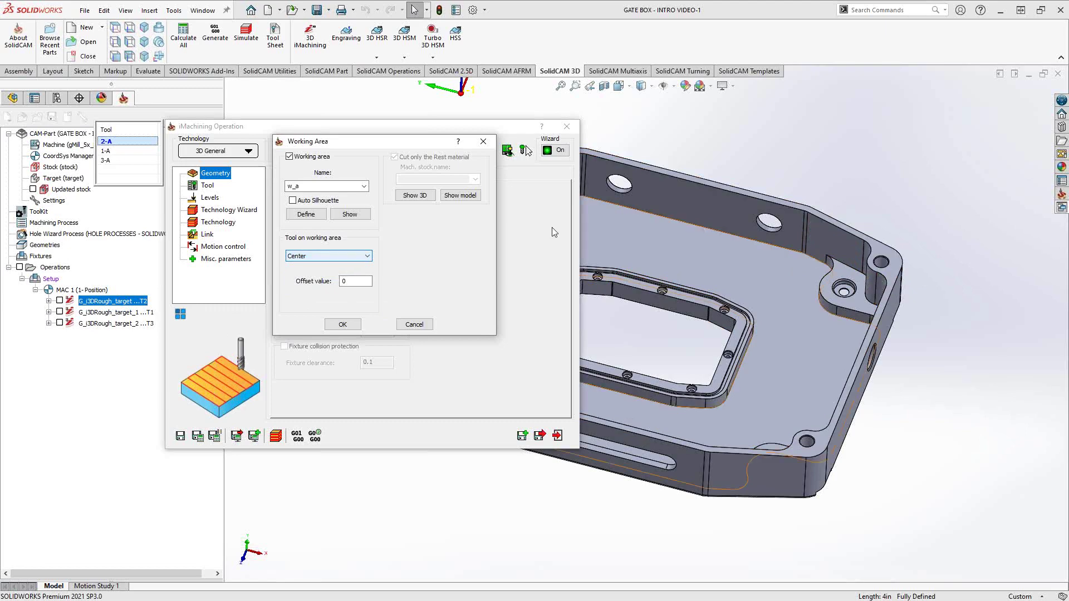
left_click(365, 256)
left_click(306, 270)
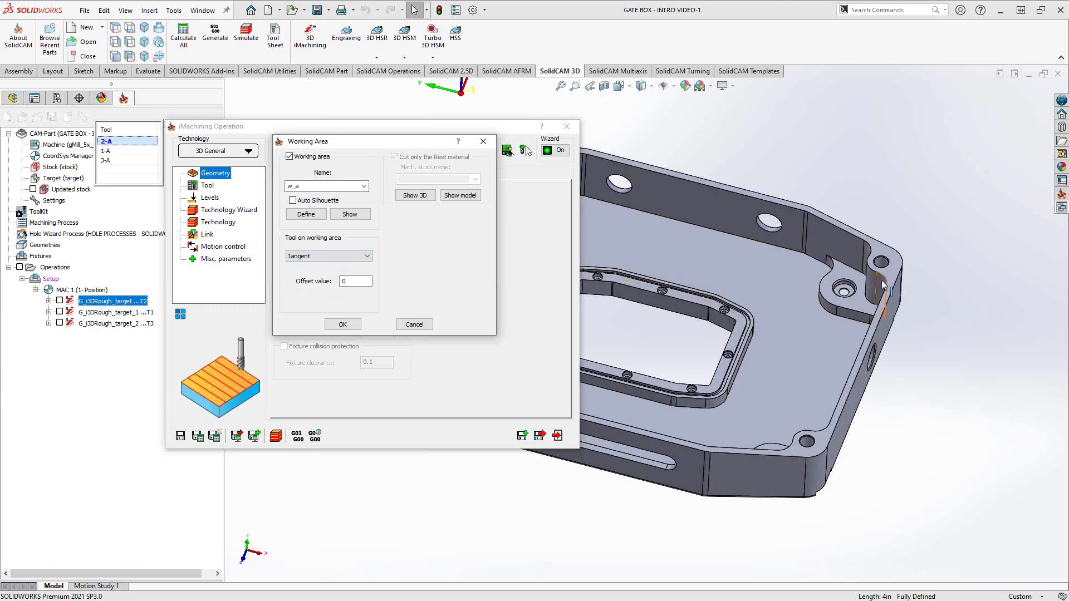
Settle on Internal tool placement with offset 0, then switch the working area off
left_click(355, 257)
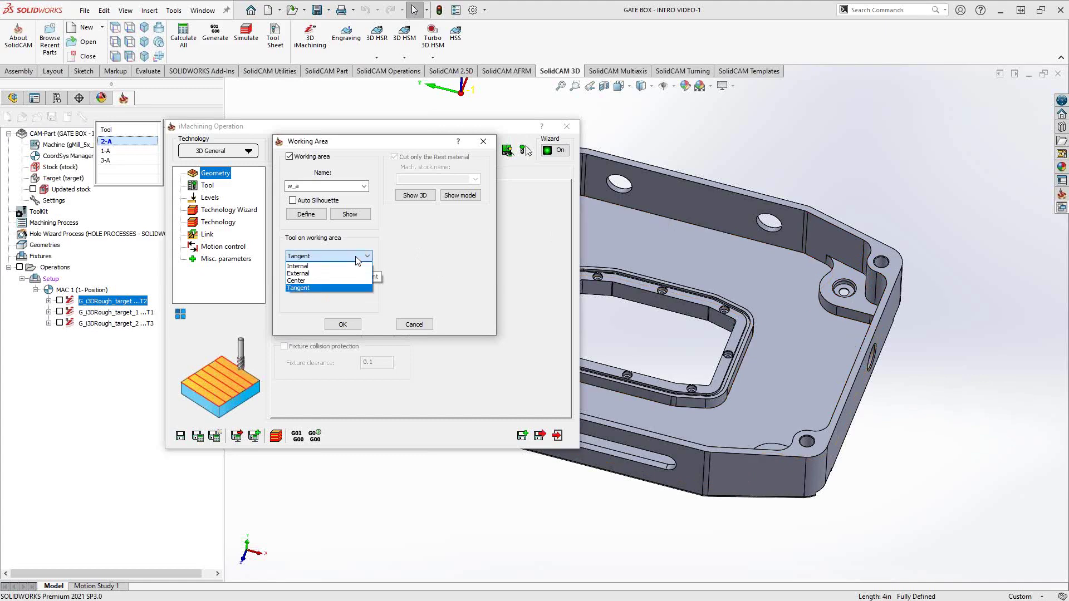
left_click(358, 260)
left_click(335, 256)
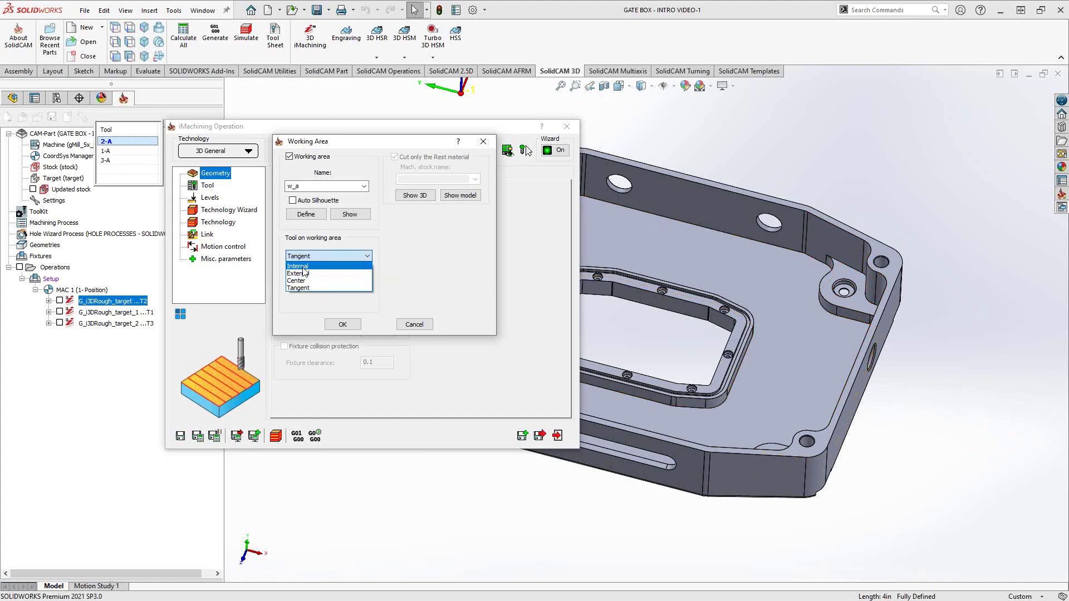
left_click(303, 266)
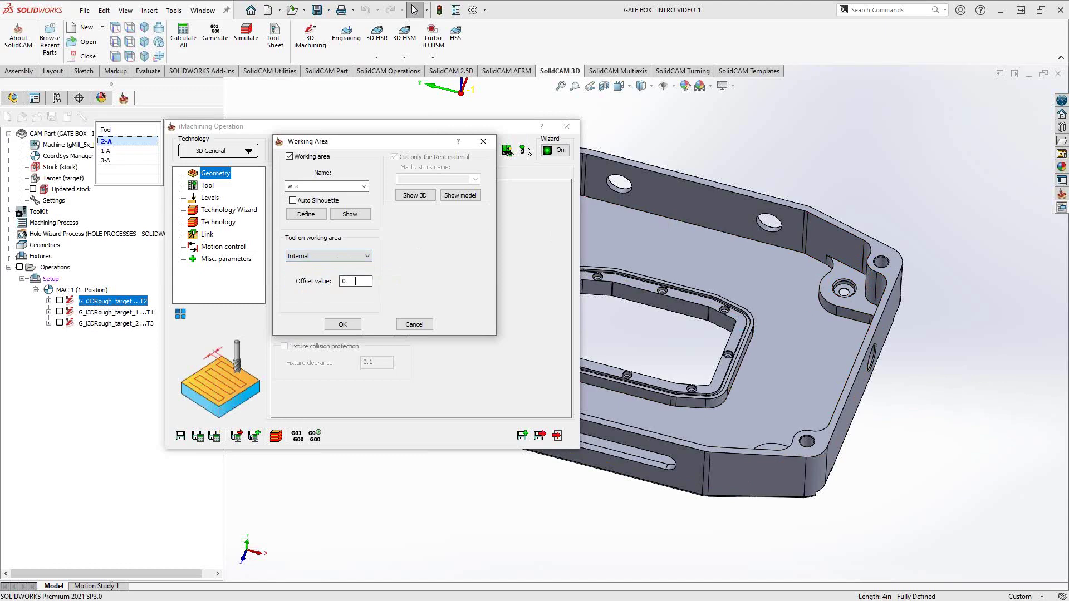
double_click(355, 281)
left_click(290, 157)
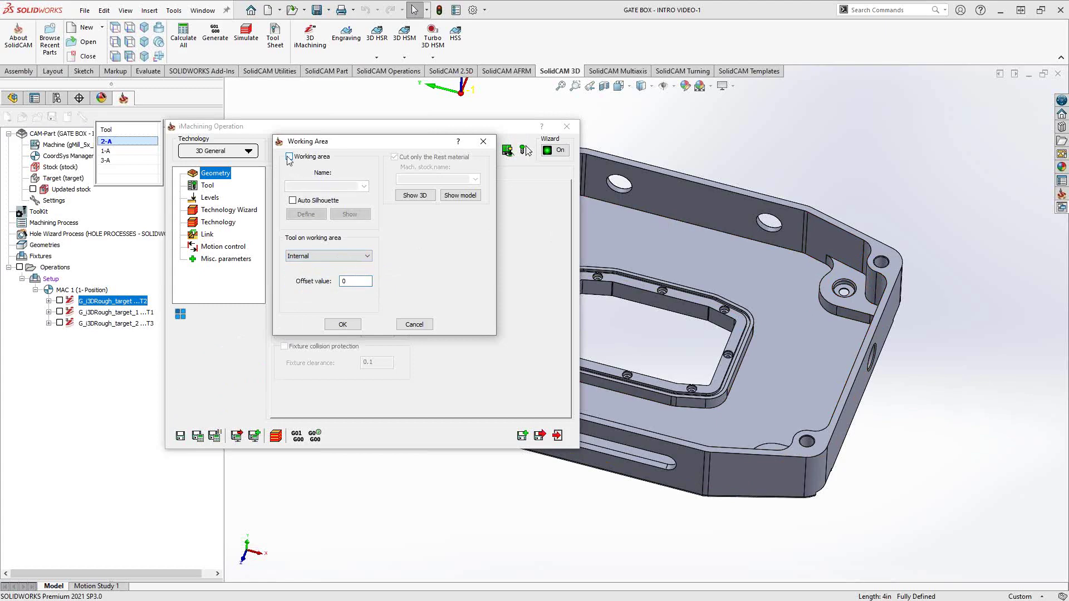
Review the tools, levels and cutting conditions, then check Rest Rough scallop 0.01 with 0.01 offsets
left_click(414, 325)
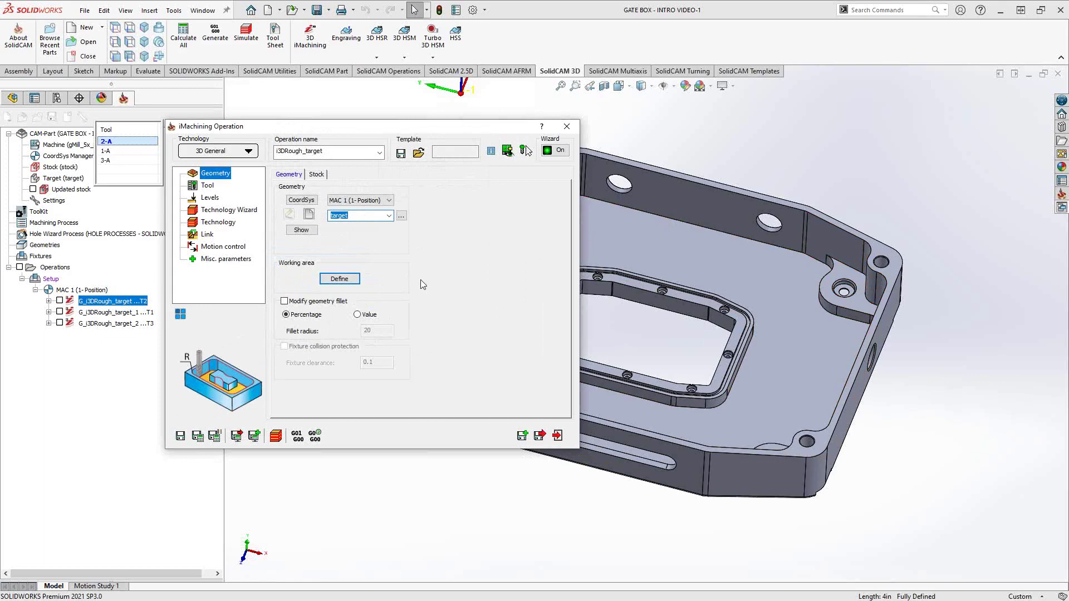
left_click(212, 187)
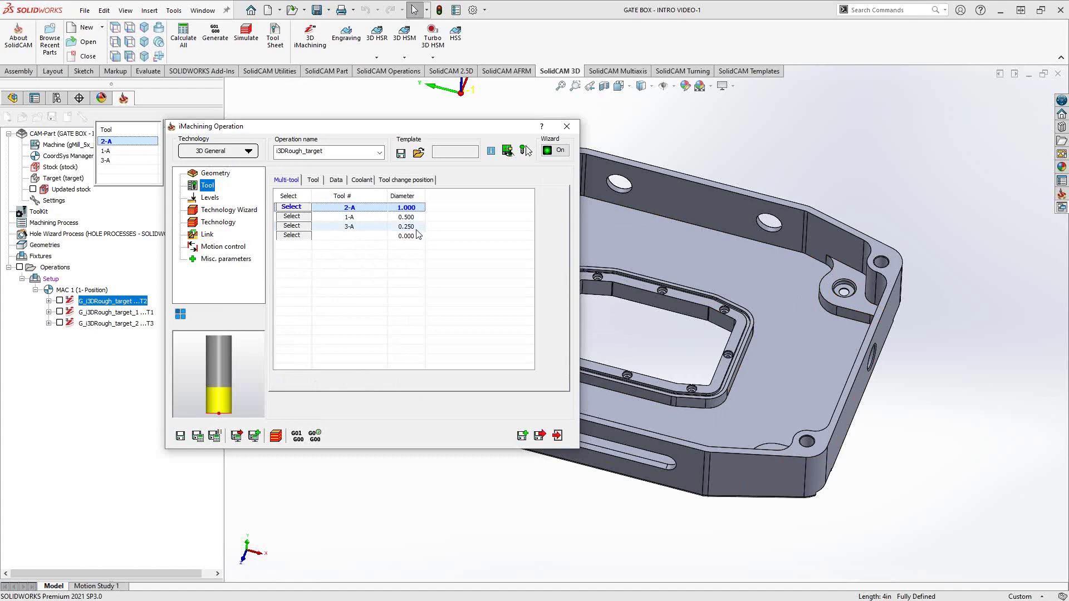
left_click(215, 200)
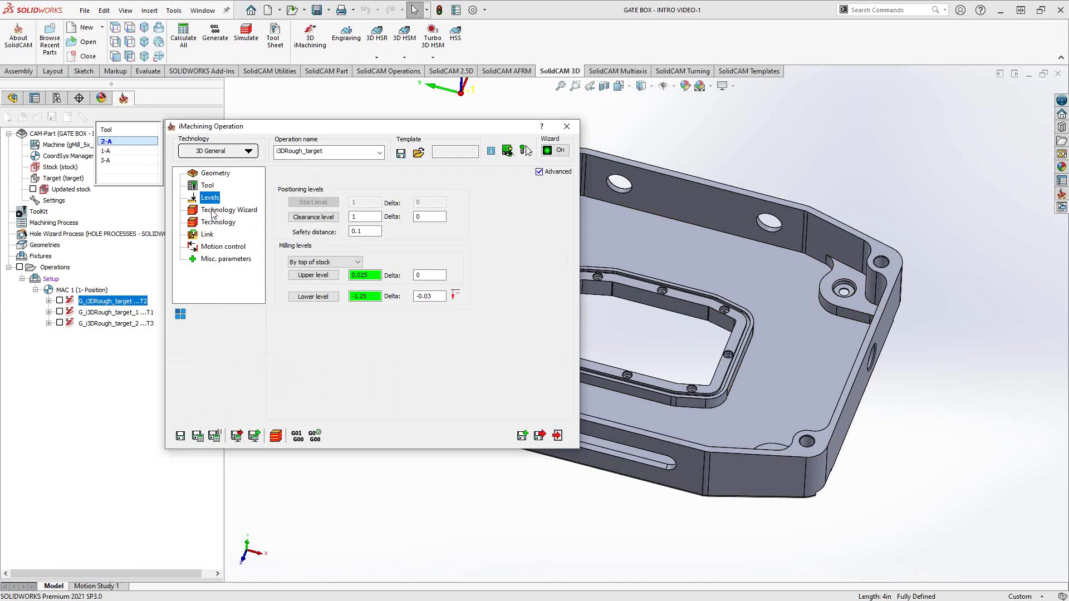
left_click(213, 212)
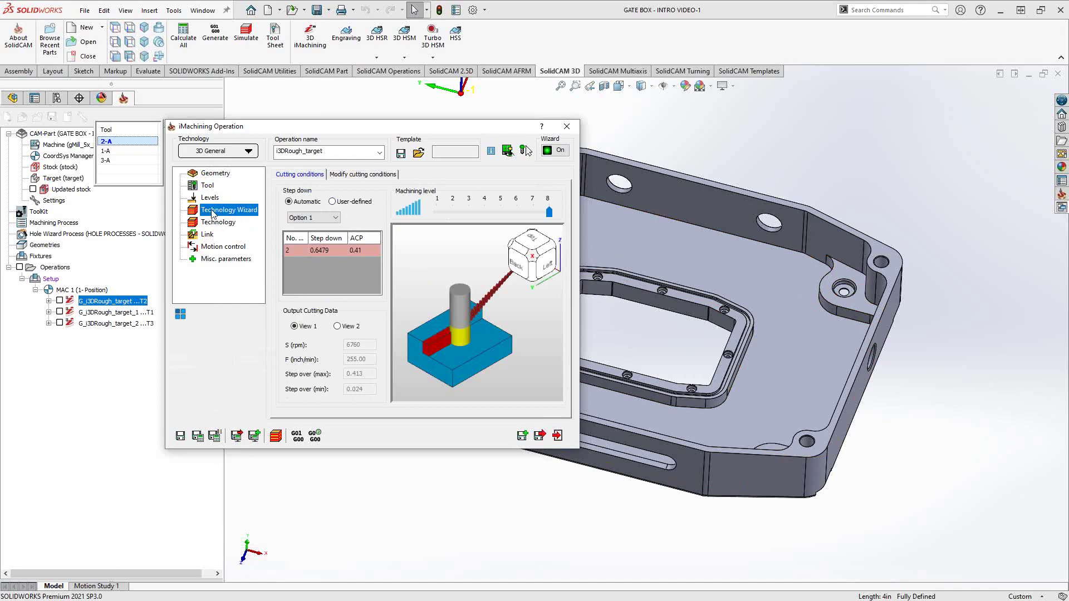
left_click(210, 224)
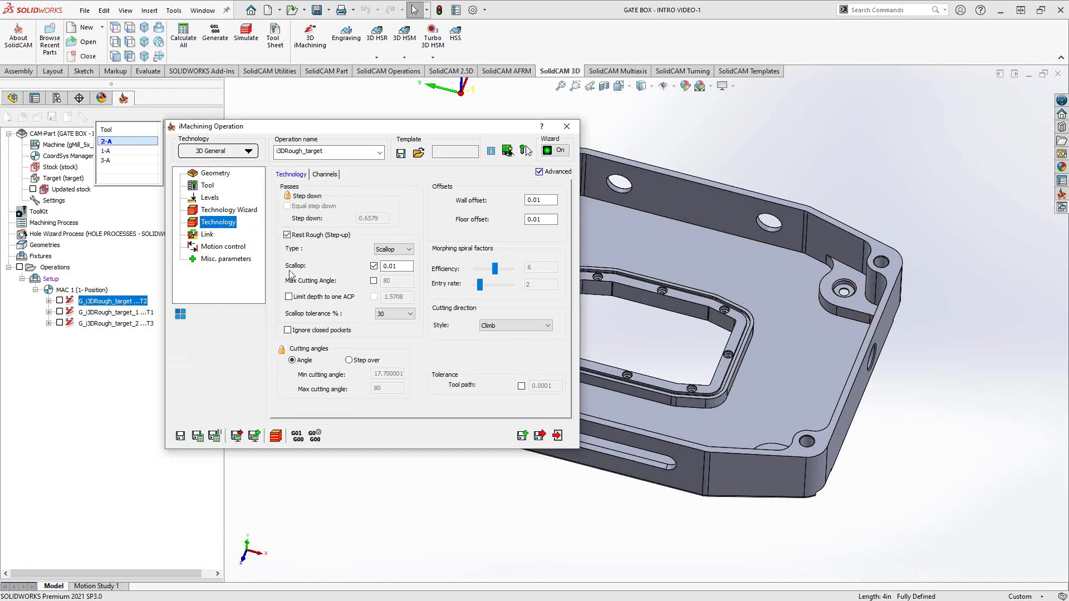
left_click(405, 266)
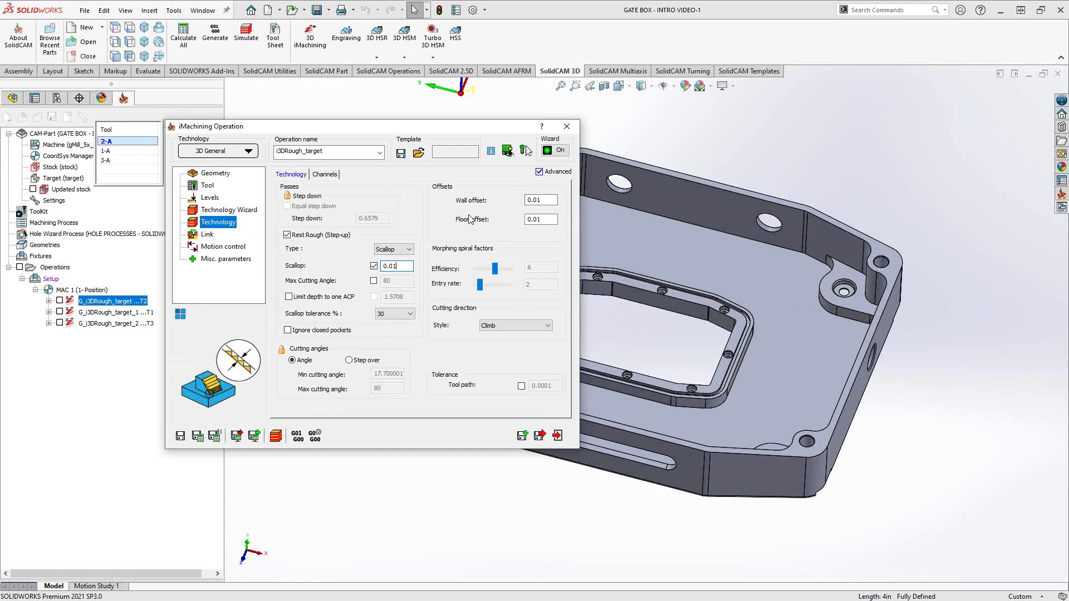
Compare milling levels upper 0.025, lower −1.25, delta −0.03 against the part from several angles
left_click(210, 199)
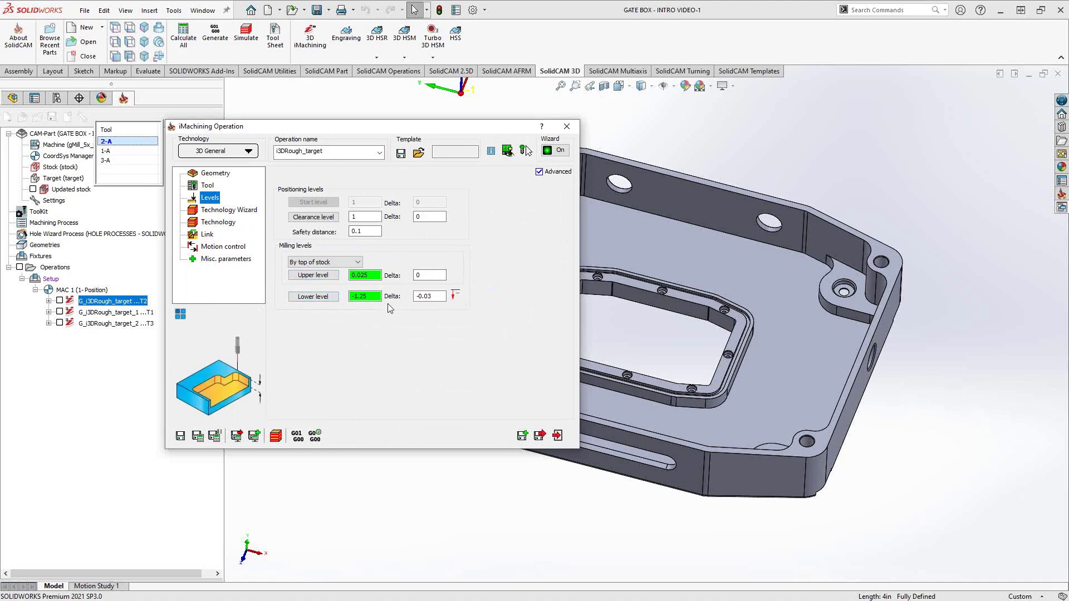
middle_click_drag(809, 402, 903, 257)
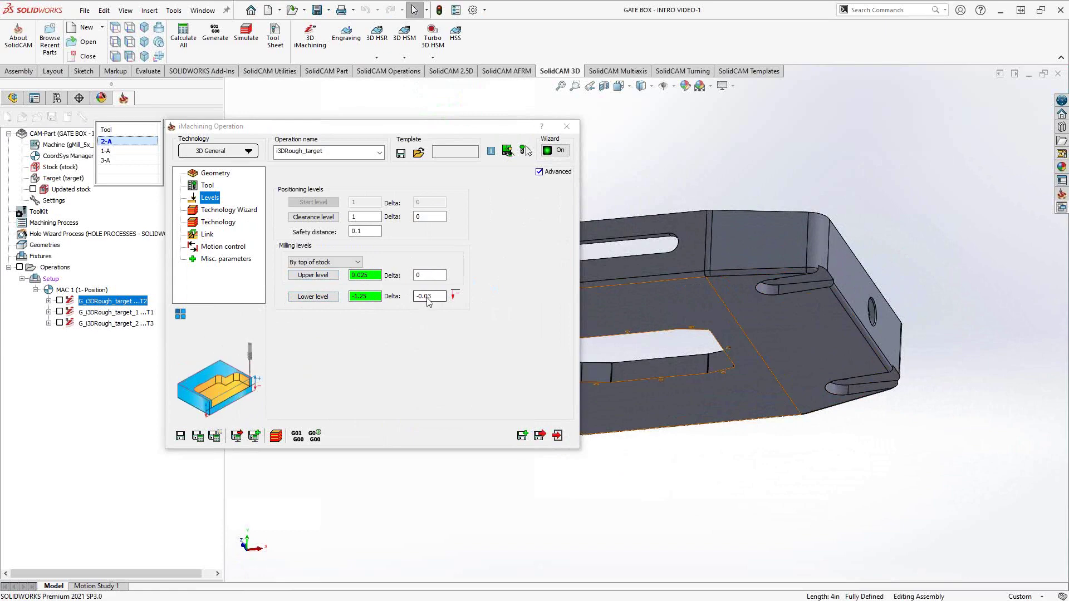
middle_click_drag(599, 338, 731, 349)
scroll(699, 363, "up", 3)
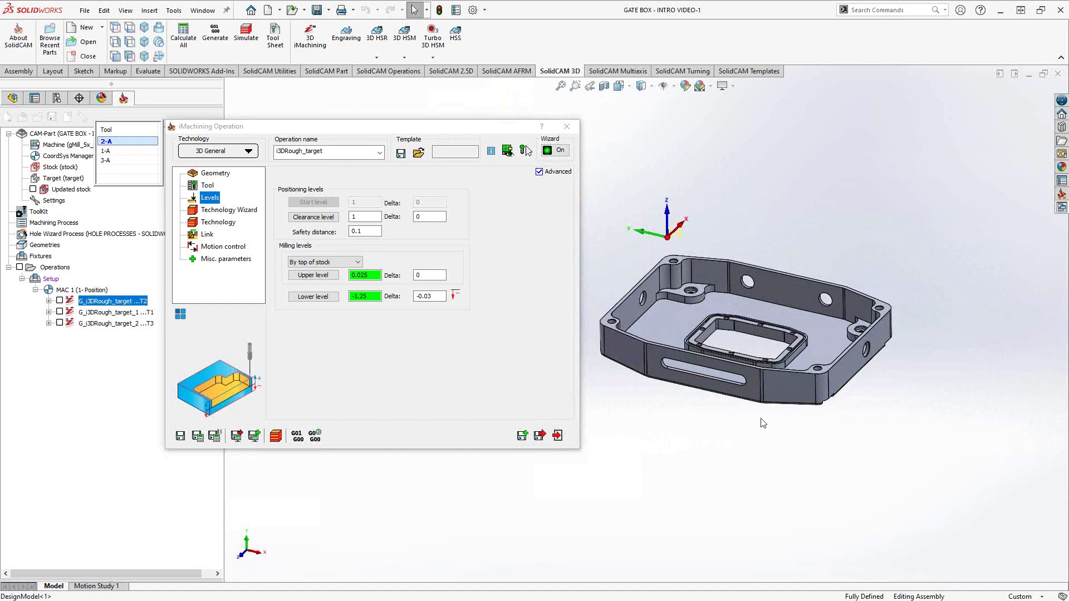
mouse_move(760, 422)
middle_mouse_down()
mouse_move(745, 293)
mouse_move(759, 420)
middle_mouse_up()
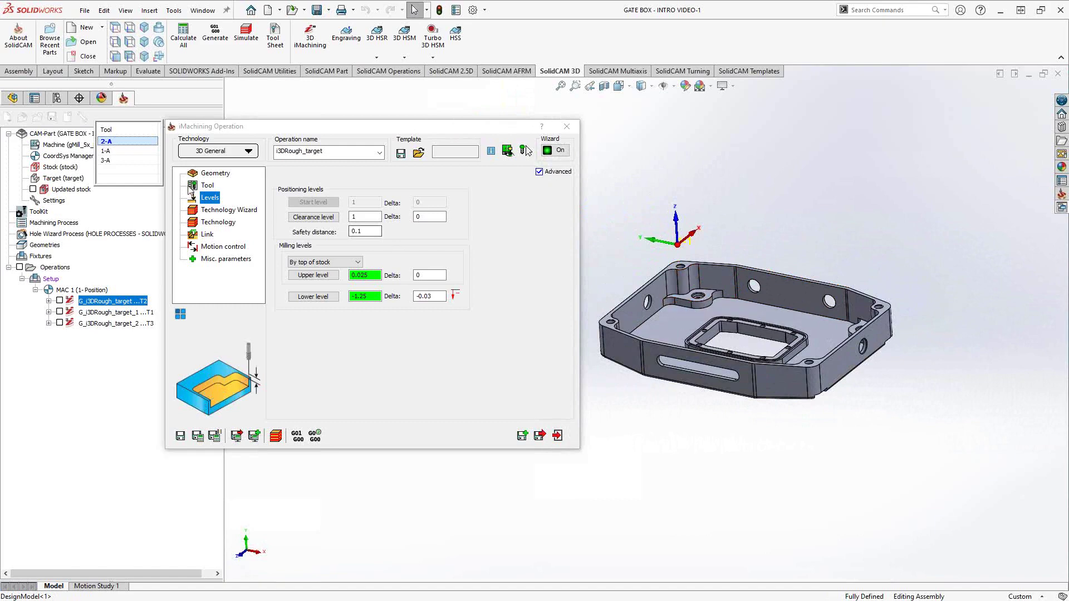
left_click(214, 173)
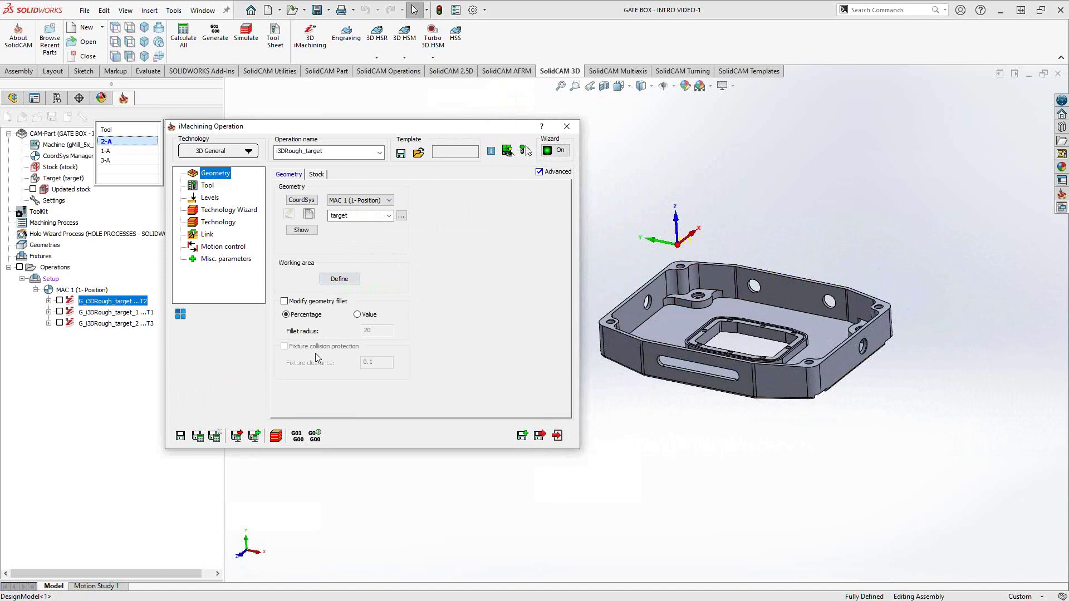
Review the multi-tool table (2-A 1.000, 1-A 0.500, 3-A 0.250) and close the iMachining Operation dialog
mouse_move(322, 351)
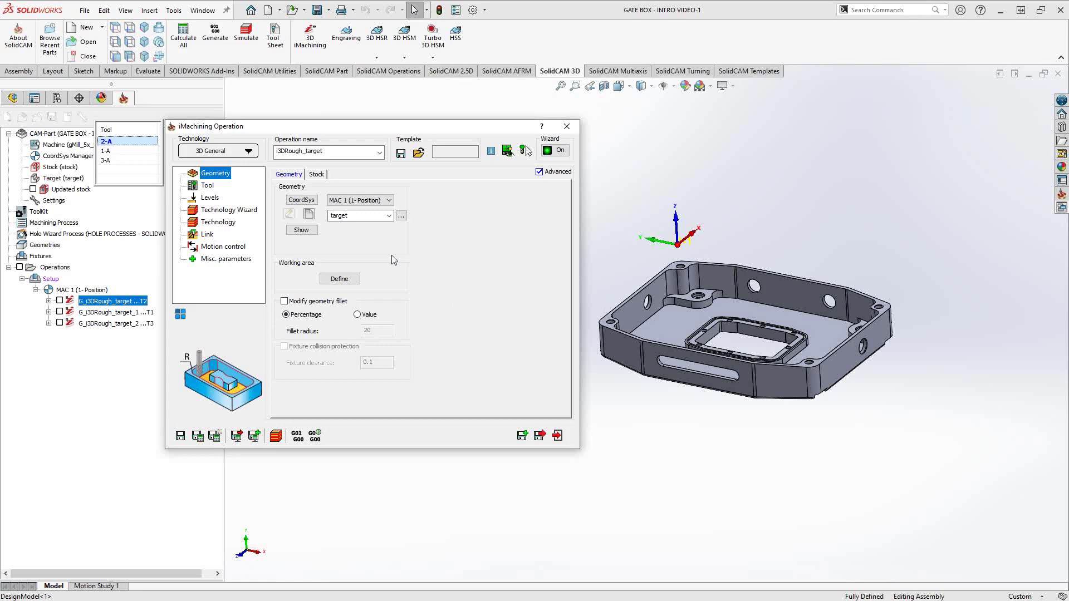
left_click(195, 186)
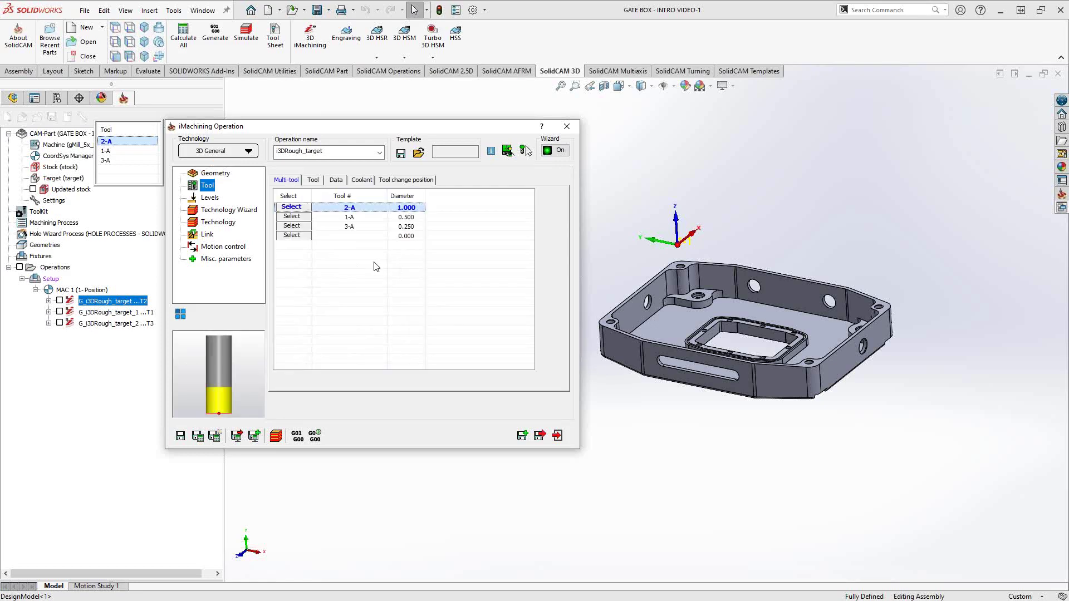
left_click(570, 131)
middle_click_drag(529, 215, 896, 345)
scroll(900, 358, "down", 3)
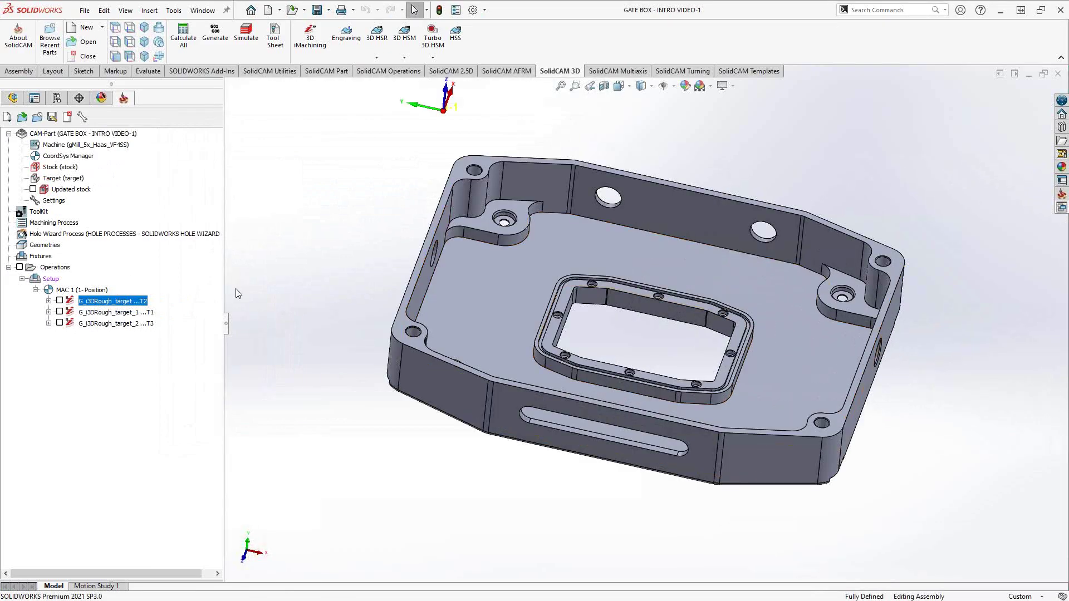
Display the T2 roughing toolpath, inspect it from two angles, then hide it
left_click(59, 302)
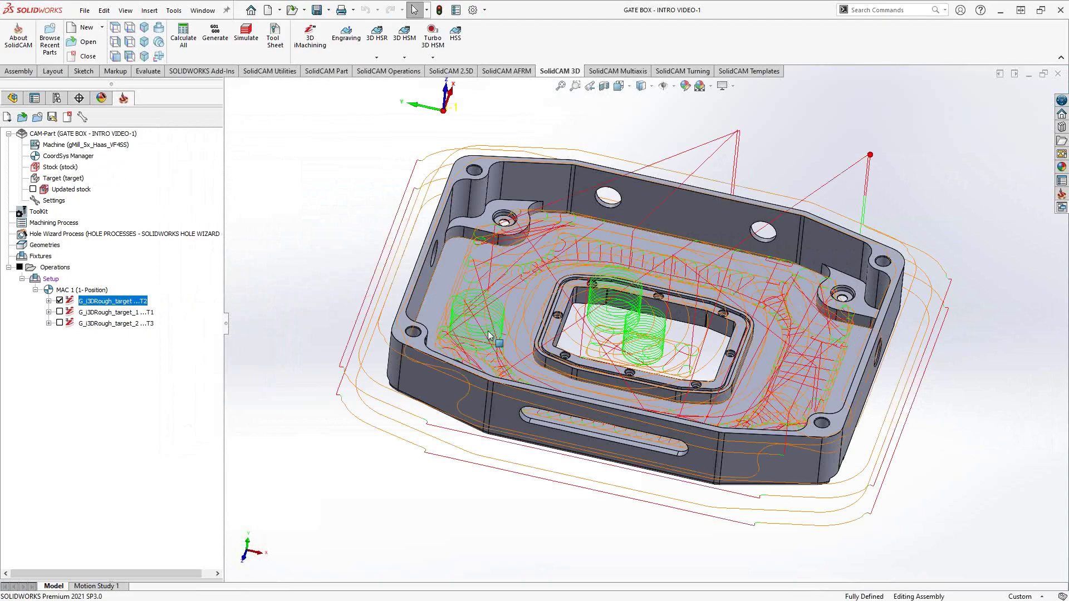
middle_click_drag(548, 326, 661, 338)
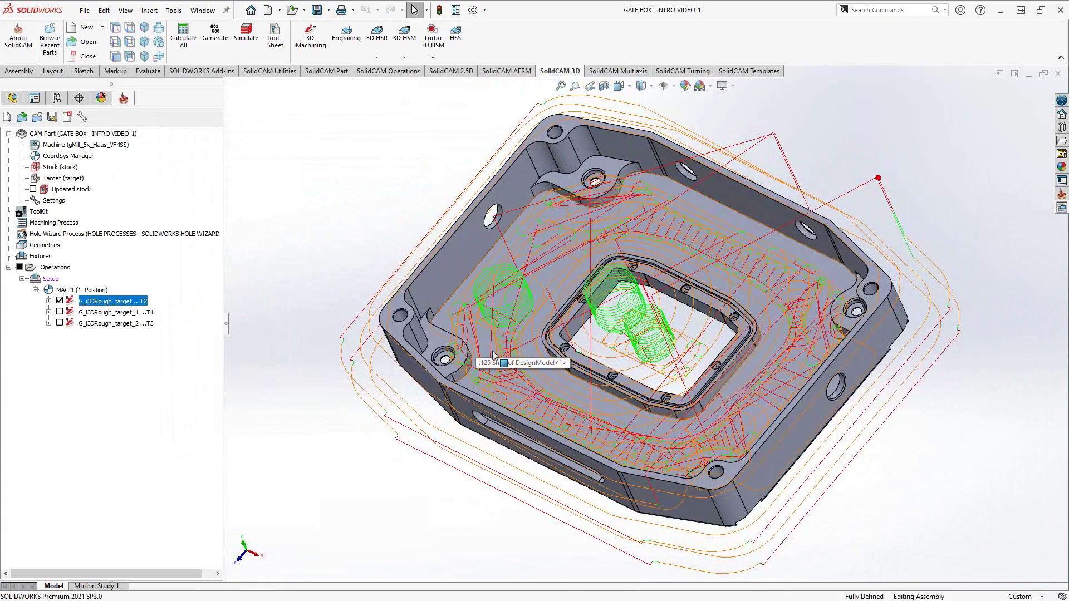
middle_click_drag(597, 225, 614, 196)
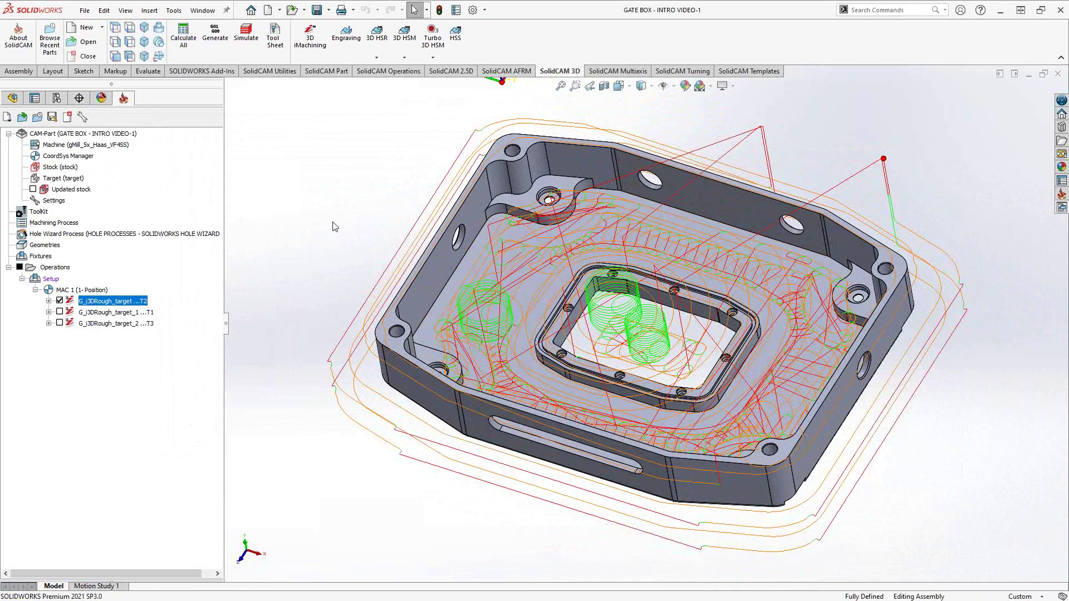
left_click(59, 300)
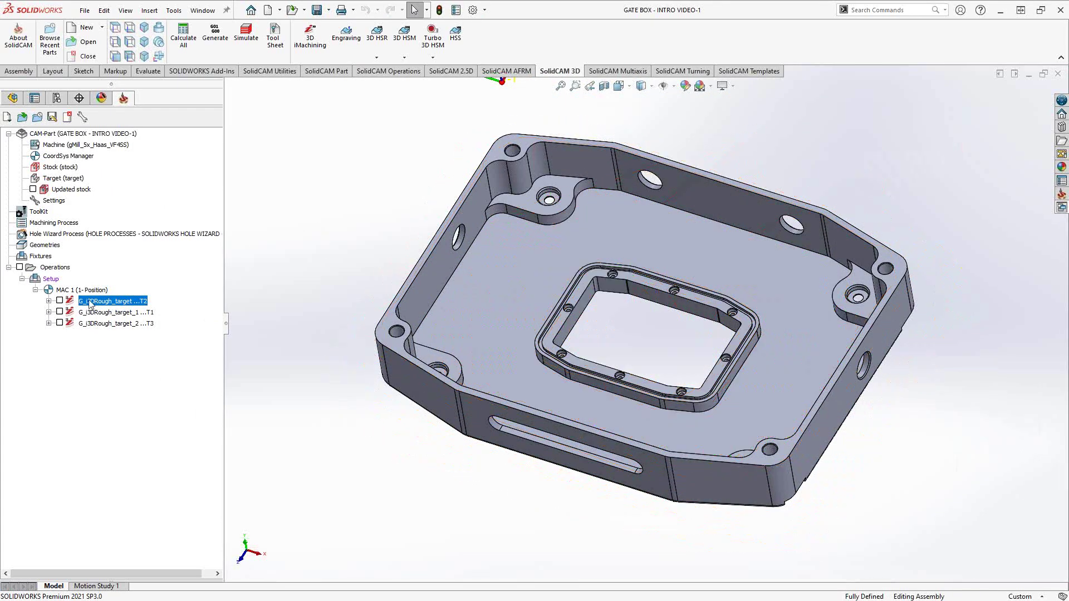
Show the updated stock after roughing, inspect it from front and top, then hide it
left_click(33, 189)
middle_click_drag(368, 373, 372, 265)
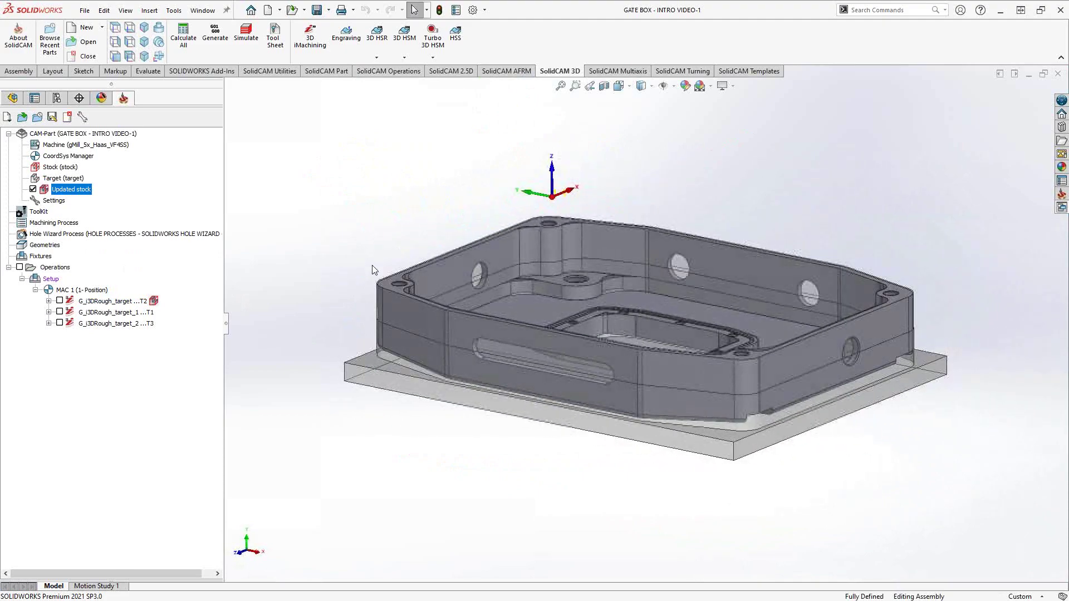
middle_click_drag(420, 350, 473, 347)
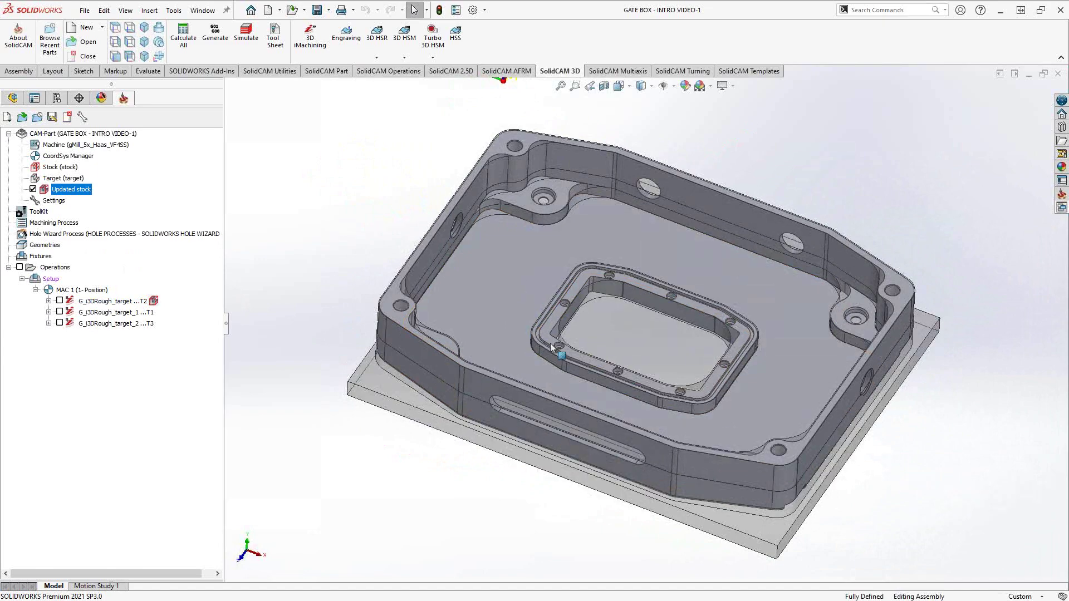
left_click(33, 189)
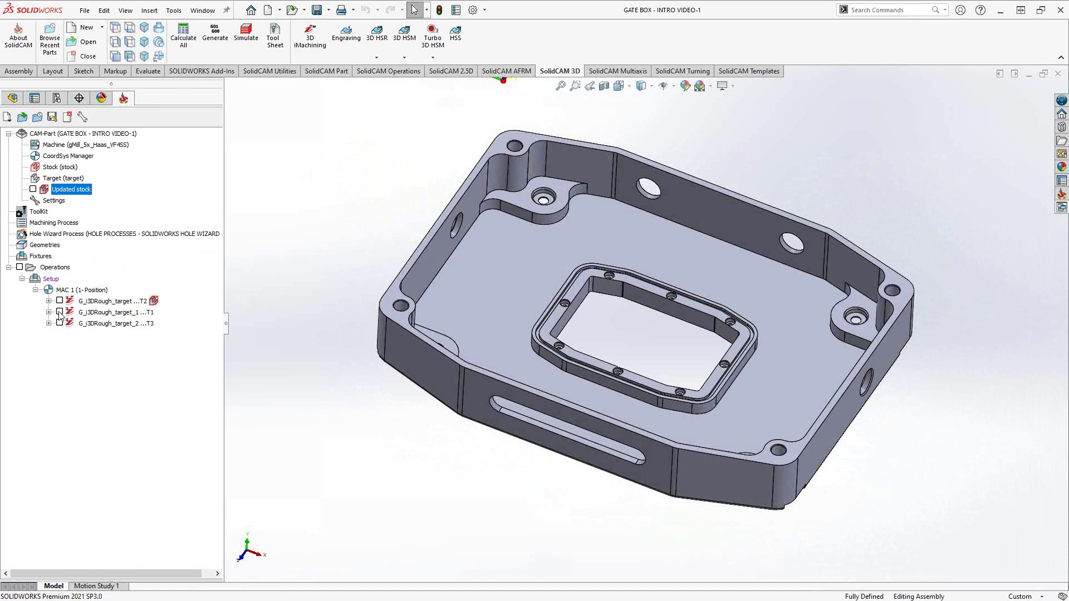
Display the T1 roughing toolpath, inspect it, then hide it
left_click(60, 312)
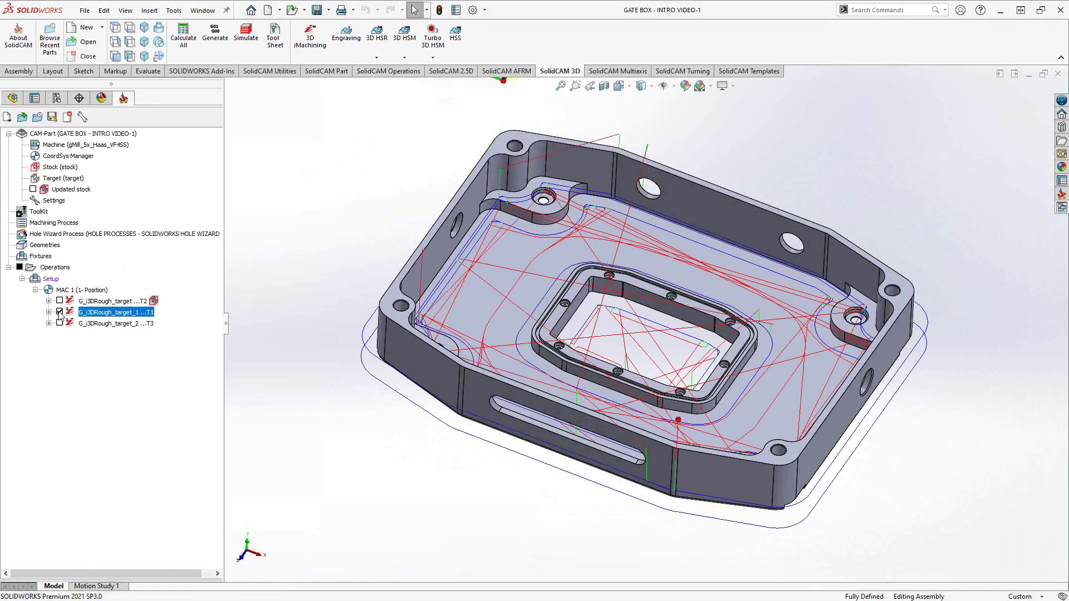
middle_click_drag(528, 305, 522, 238)
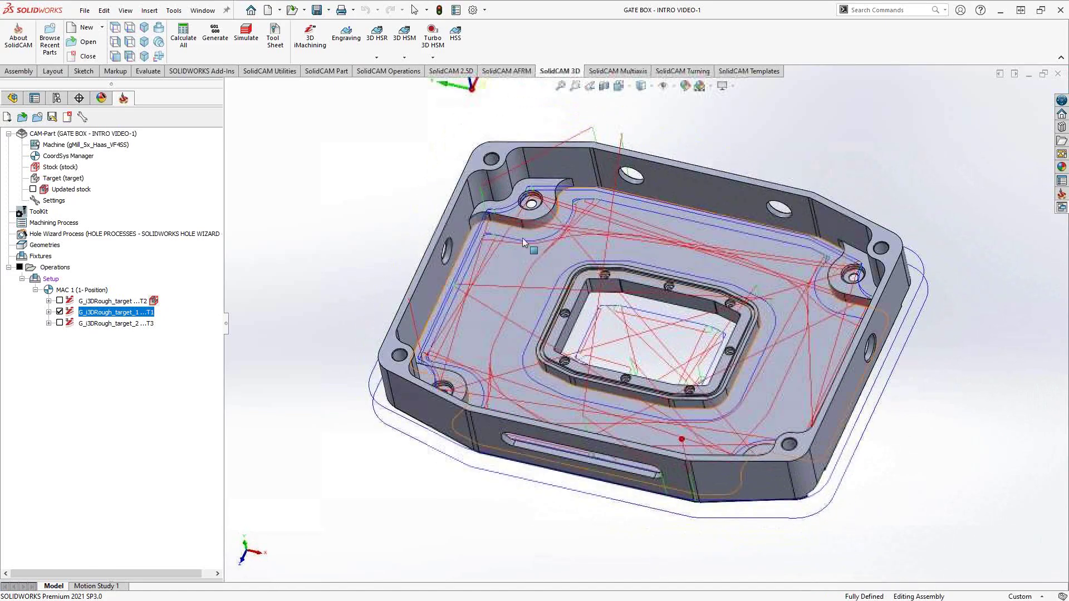
left_click(59, 312)
Display and inspect the T3 toolpath, hide it, and open the gate box's Milling Part Data
left_click(60, 324)
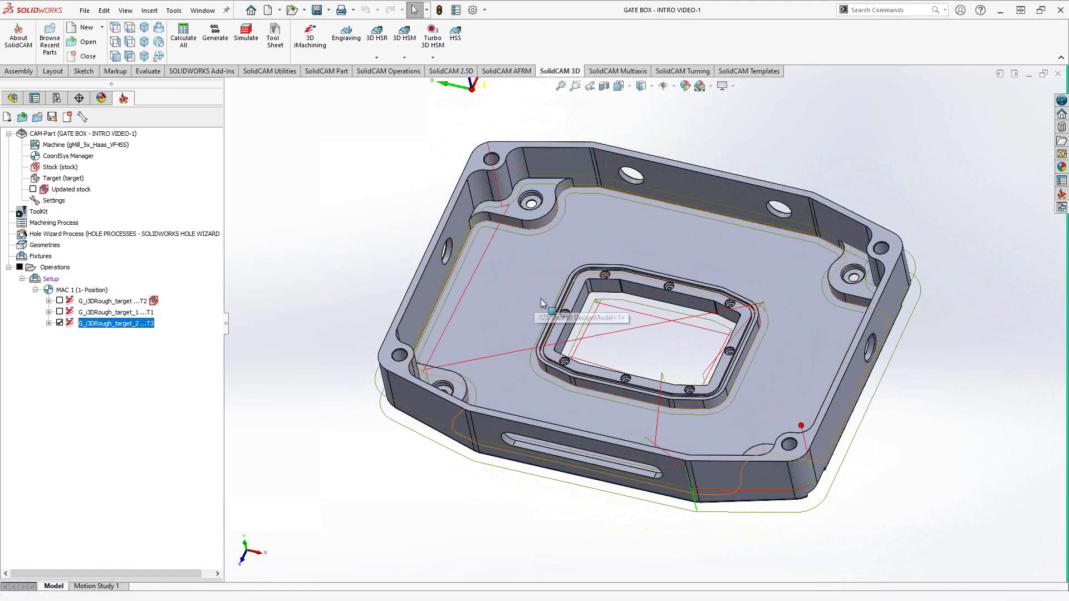
mouse_move(540, 298)
middle_mouse_down()
mouse_move(618, 330)
mouse_move(534, 284)
middle_mouse_up()
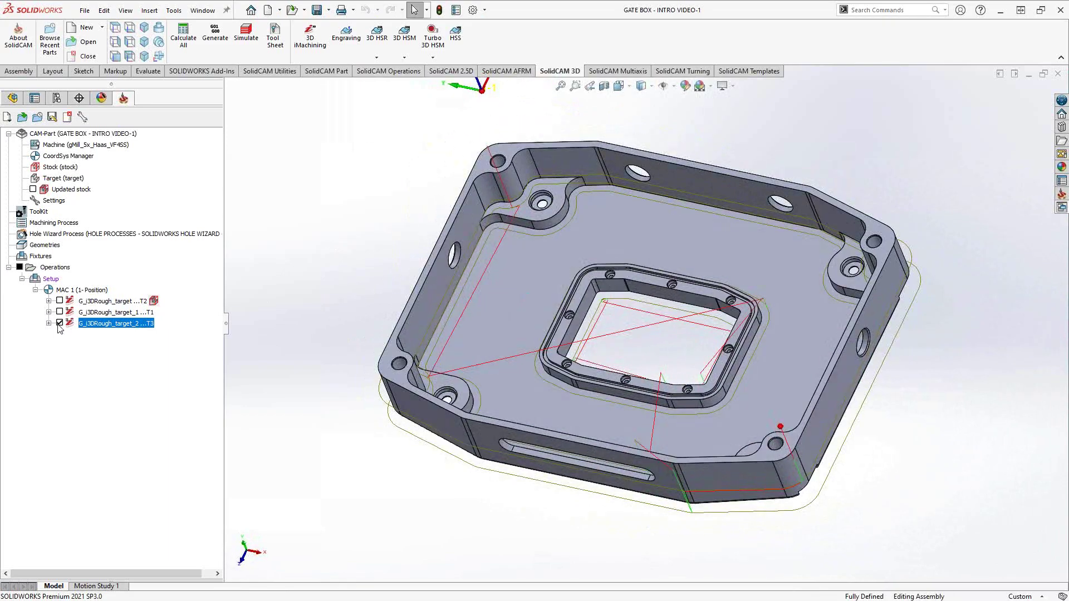
left_click(60, 324)
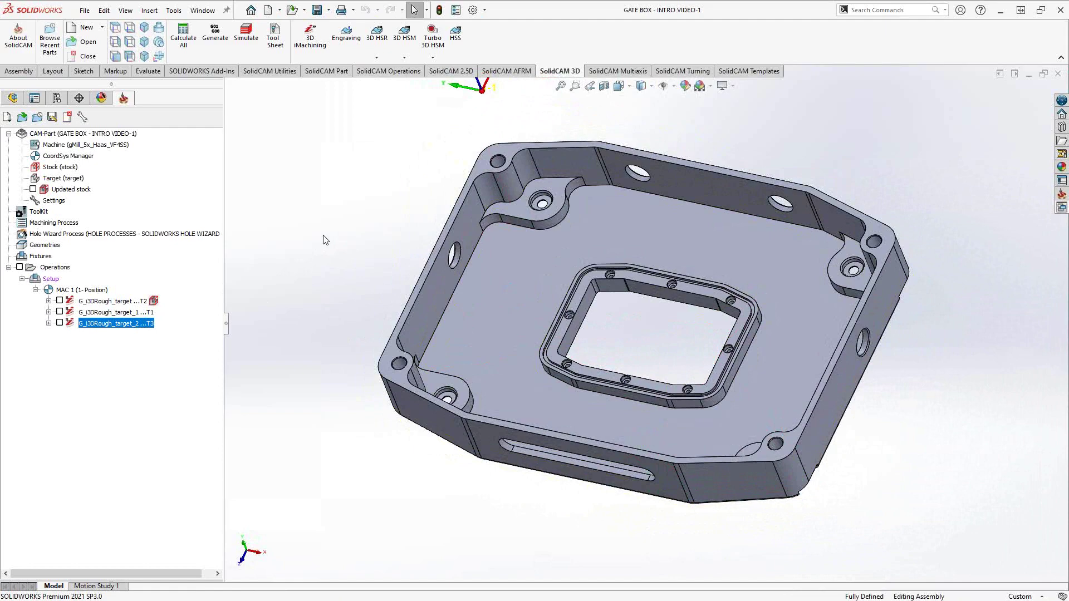
left_click(74, 135)
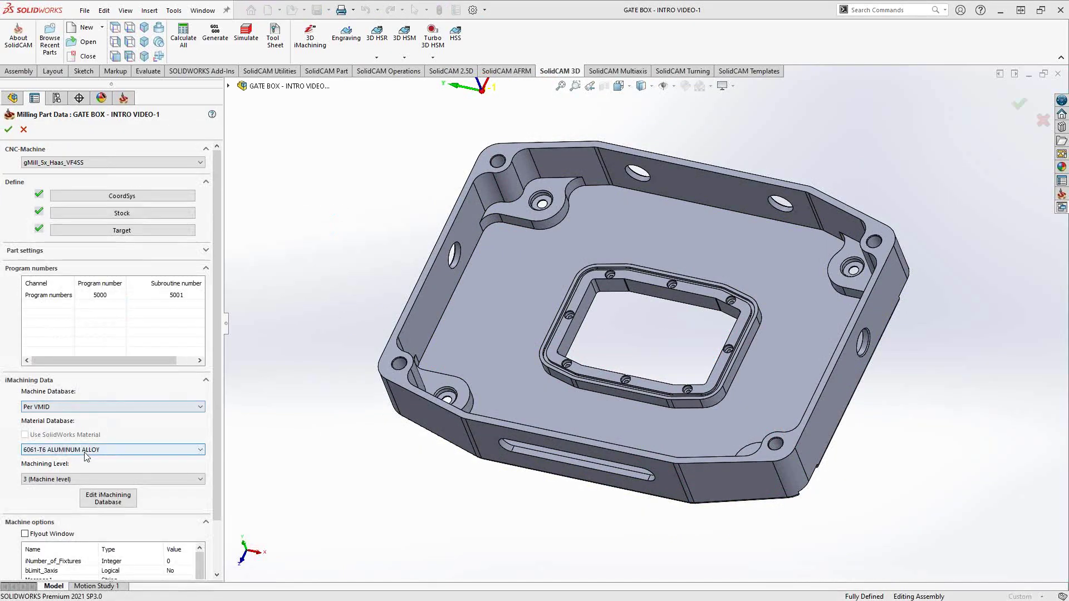
left_click(23, 130)
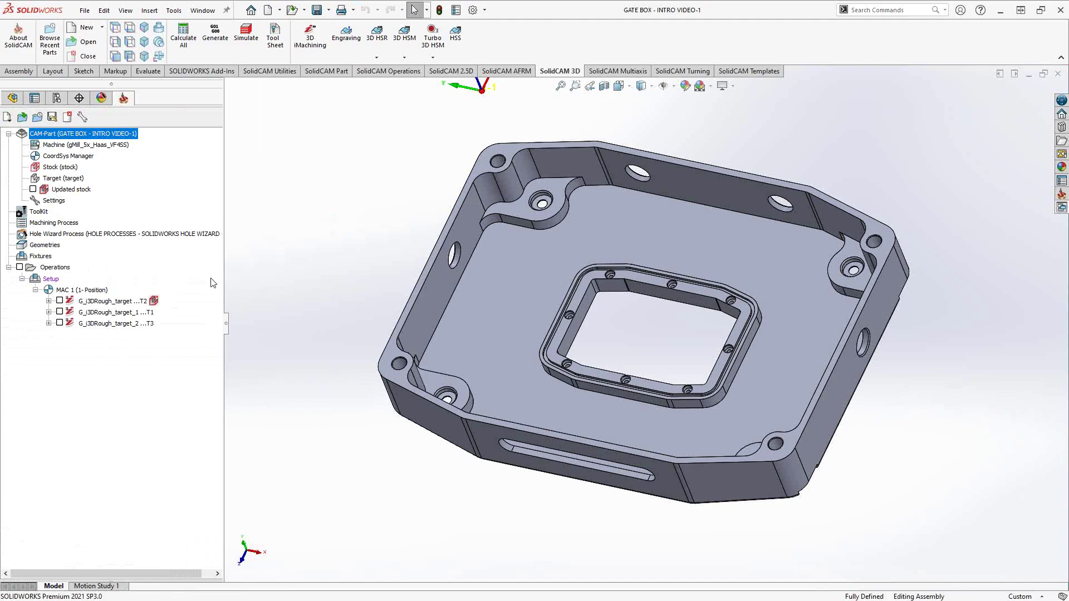
right_click(57, 269)
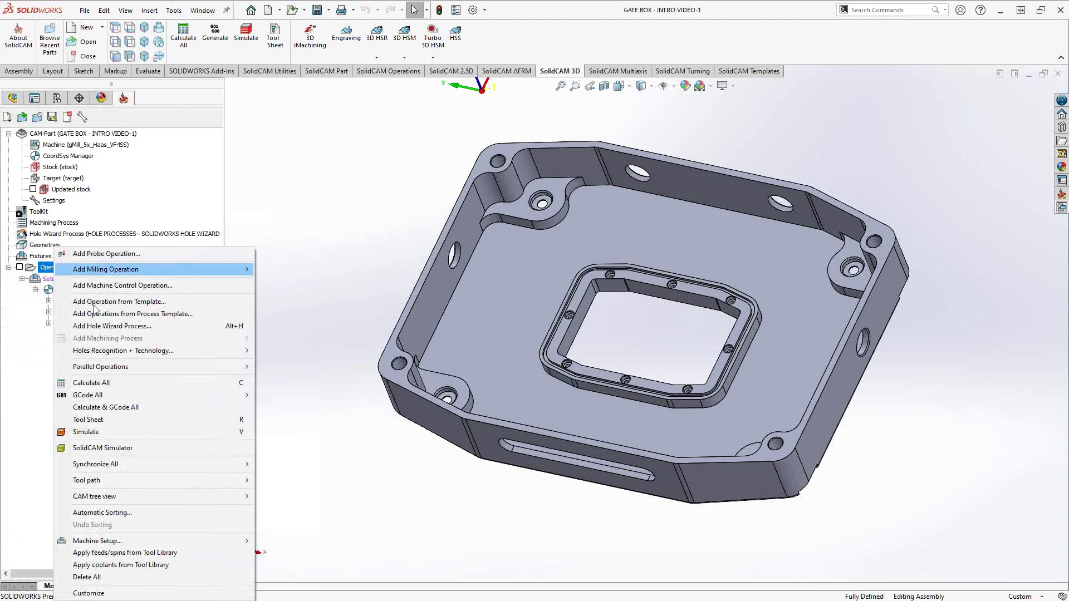
Run the SolidVerify simulation of all three roughing operations, inspect the cut stock, and close it
left_click(106, 432)
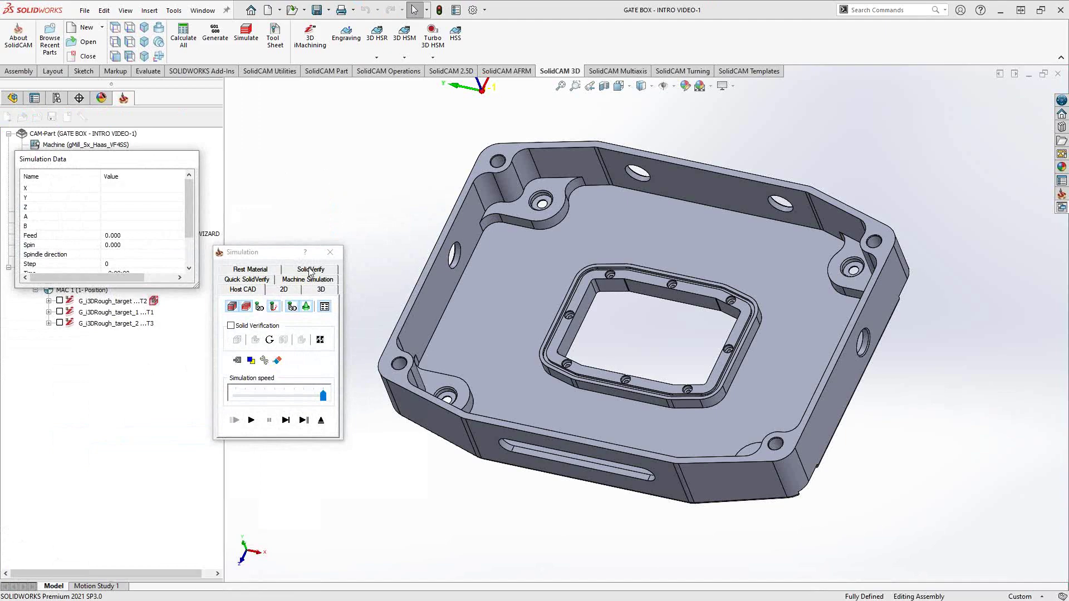
left_click(310, 270)
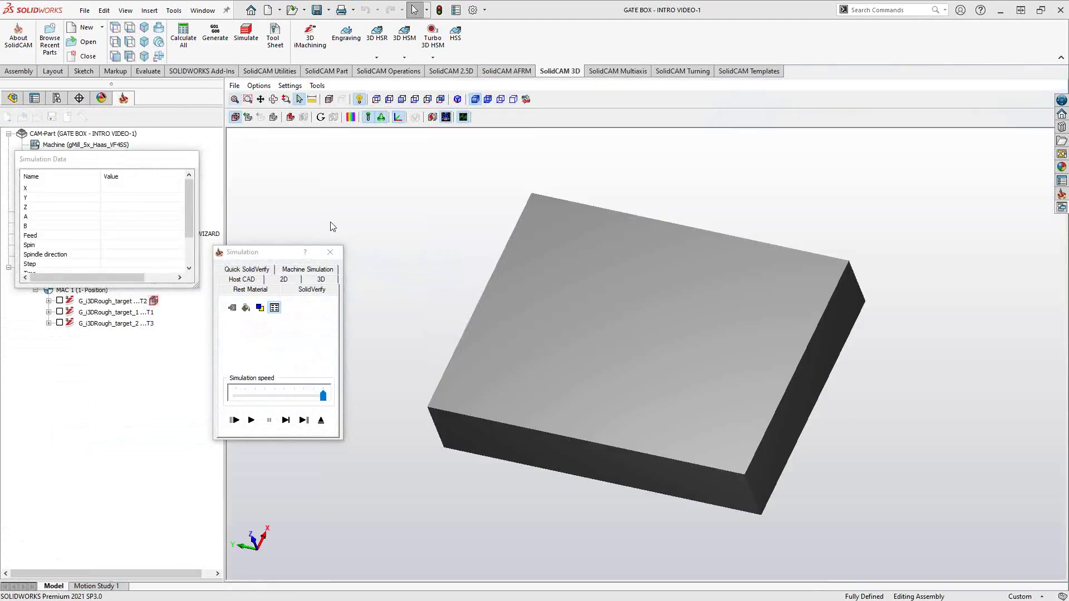
left_click(251, 419)
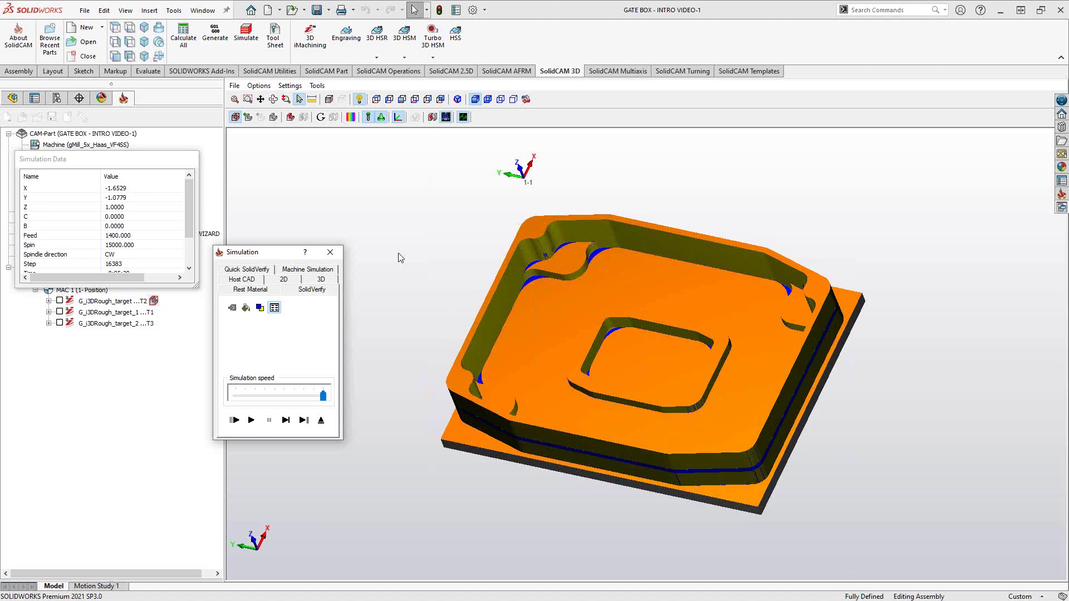
middle_click_drag(478, 337, 415, 378)
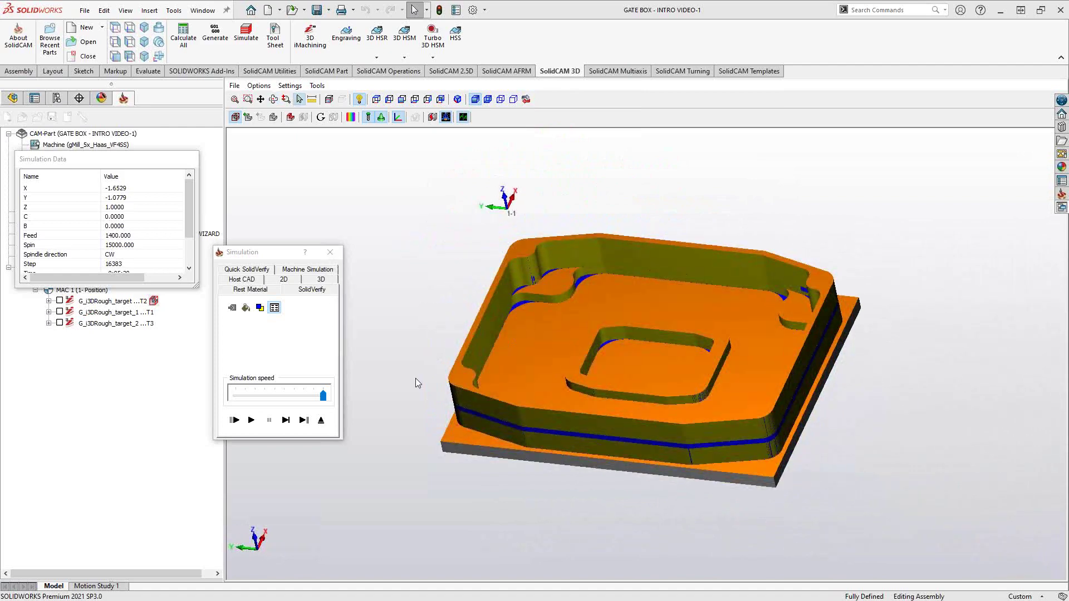
left_click(321, 421)
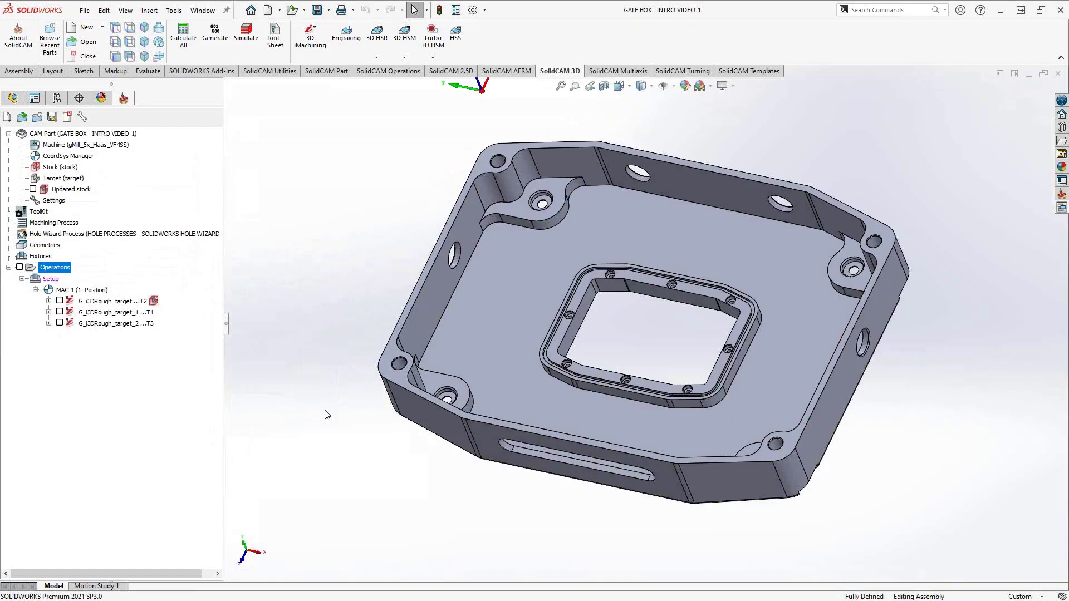